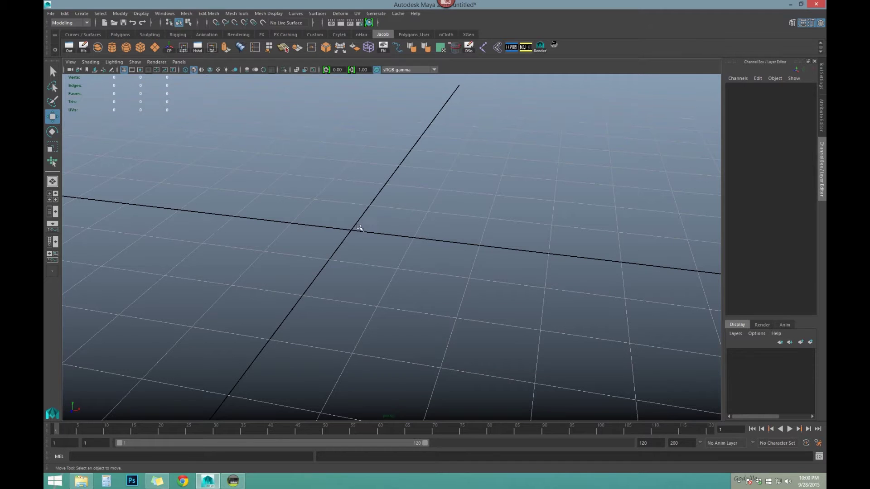
{"action": "scroll", "coordinate": [353, 238], "scroll_direction": "up", "scroll_amount": 2}
{"action": "mouse_move", "coordinate": [353, 238]}
{"action": "left_mouse_down", "text": "alt"}
{"action": "mouse_move", "coordinate": [313, 236]}
{"action": "mouse_move", "coordinate": [362, 240]}
{"action": "mouse_move", "coordinate": [355, 248]}
{"action": "left_mouse_up", "text": "alt"}
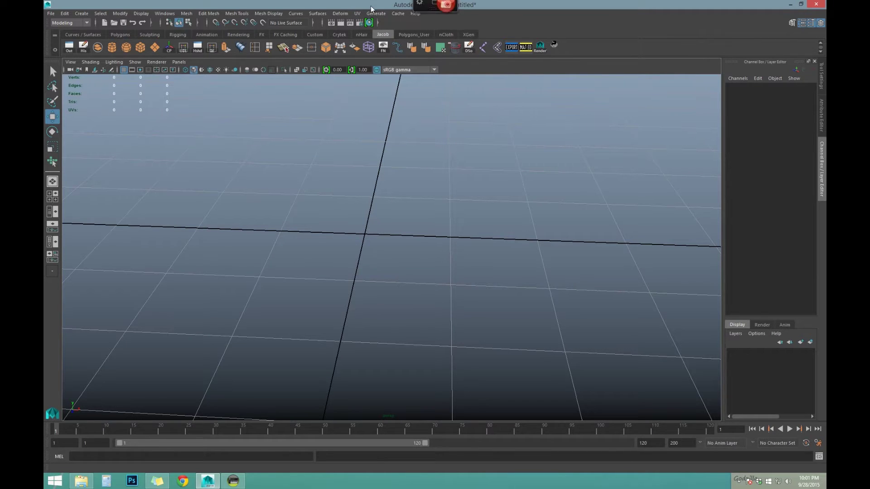
{"action": "mouse_move", "coordinate": [350, 193]}
{"action": "left_mouse_down", "text": "alt"}
{"action": "mouse_move", "coordinate": [361, 186]}
{"action": "mouse_move", "coordinate": [340, 181]}
{"action": "mouse_move", "coordinate": [361, 188]}
{"action": "left_mouse_up", "text": "alt"}
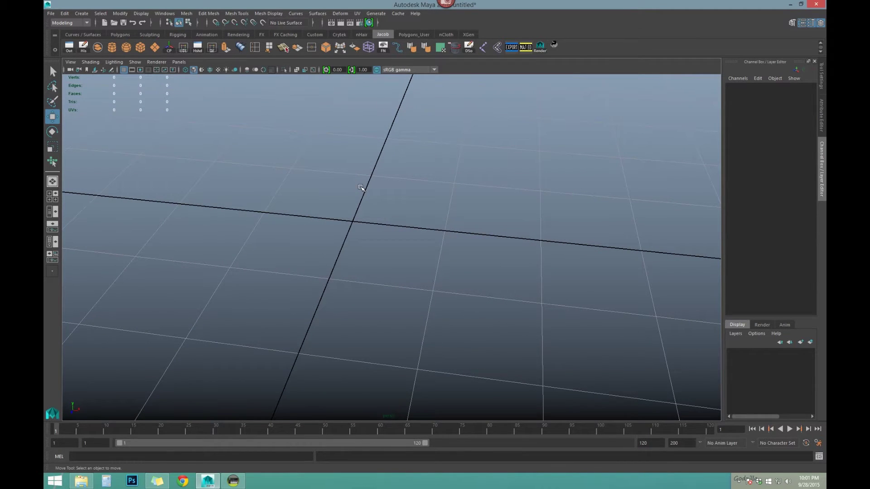
{"action": "left_click_drag", "start_coordinate": [317, 186], "coordinate": [314, 188], "text": "alt"}
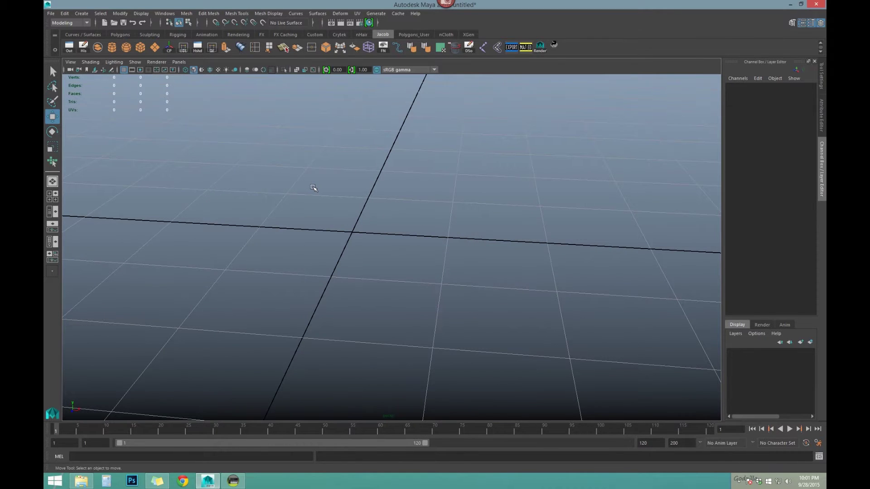
Create a polygon plane at the origin of the scene.
{"action": "left_click", "coordinate": [154, 47]}
{"action": "left_click_drag", "start_coordinate": [366, 227], "coordinate": [380, 213], "text": "alt"}
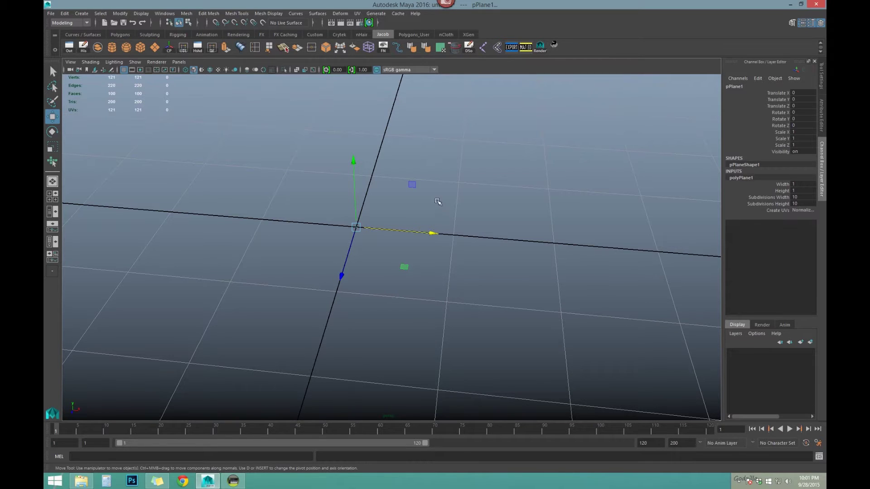
{"action": "left_click_drag", "start_coordinate": [438, 202], "coordinate": [416, 186], "text": "alt"}
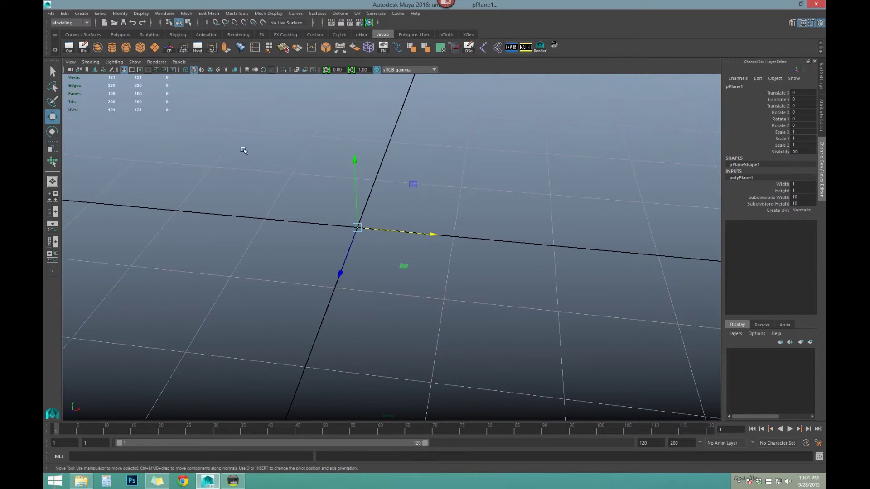
Open the grid options to review the grid's size and line spacing, and close them.
{"action": "right_click", "coordinate": [124, 73]}
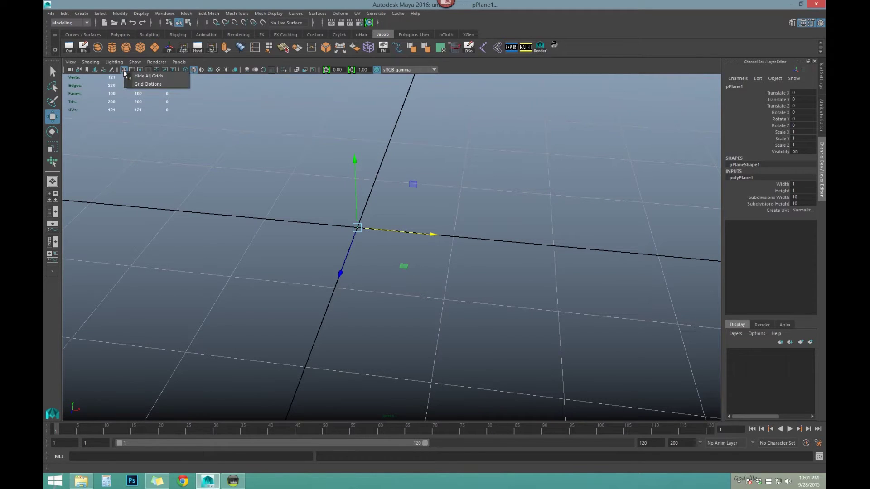
{"action": "left_click", "coordinate": [138, 85]}
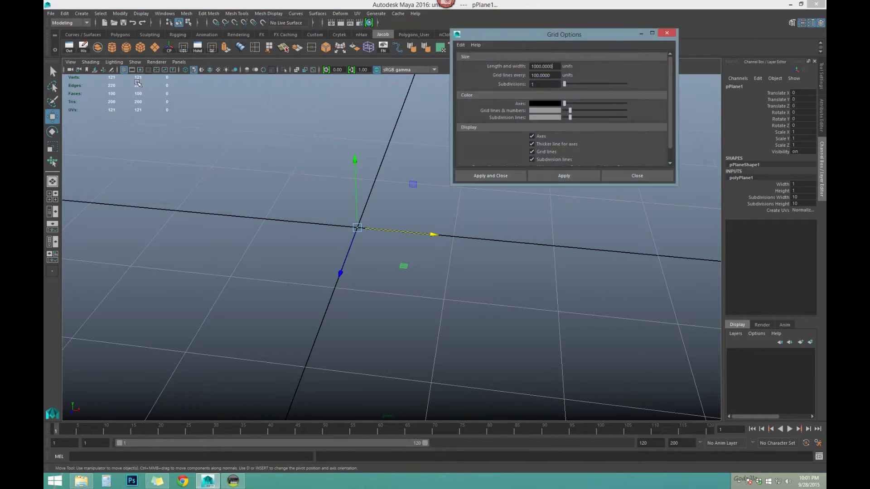
{"action": "left_click_drag", "start_coordinate": [547, 37], "coordinate": [547, 110]}
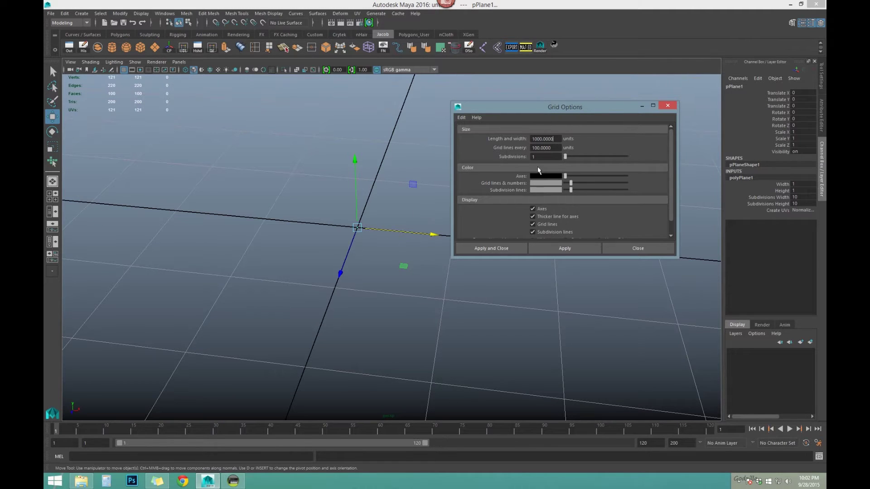
{"action": "left_click", "coordinate": [636, 250]}
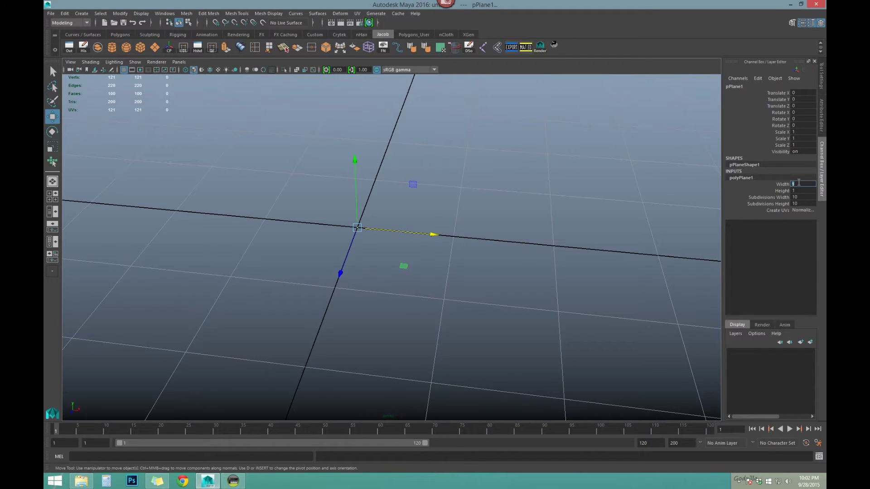
Set the plane's width and height to 200 each.
{"action": "type", "text": "00"}
{"action": "left_click", "coordinate": [798, 191]}
{"action": "type", "text": "200"}
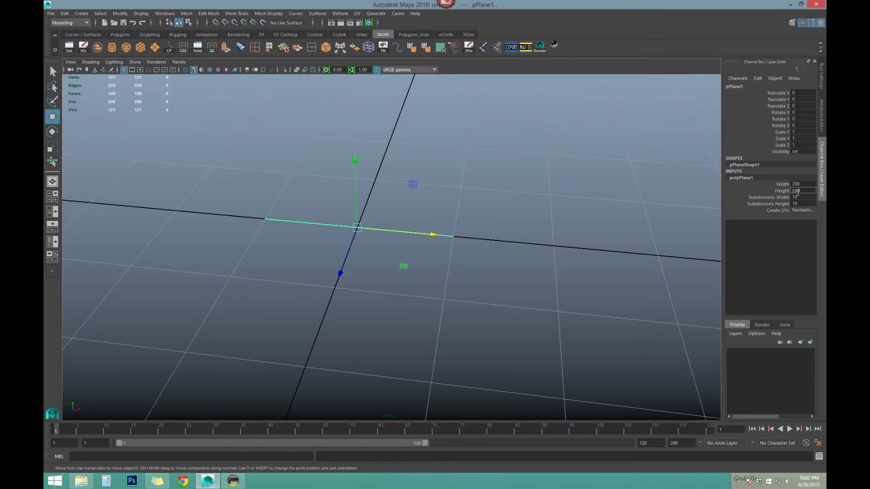
{"action": "key", "text": "Return"}
{"action": "left_click_drag", "start_coordinate": [376, 176], "coordinate": [397, 175], "text": "alt"}
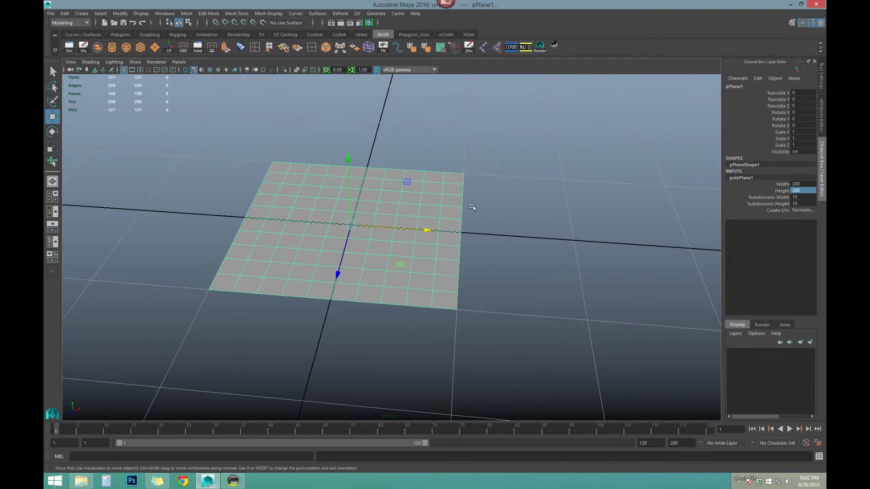
{"action": "left_click_drag", "start_coordinate": [472, 207], "coordinate": [372, 180], "text": "alt"}
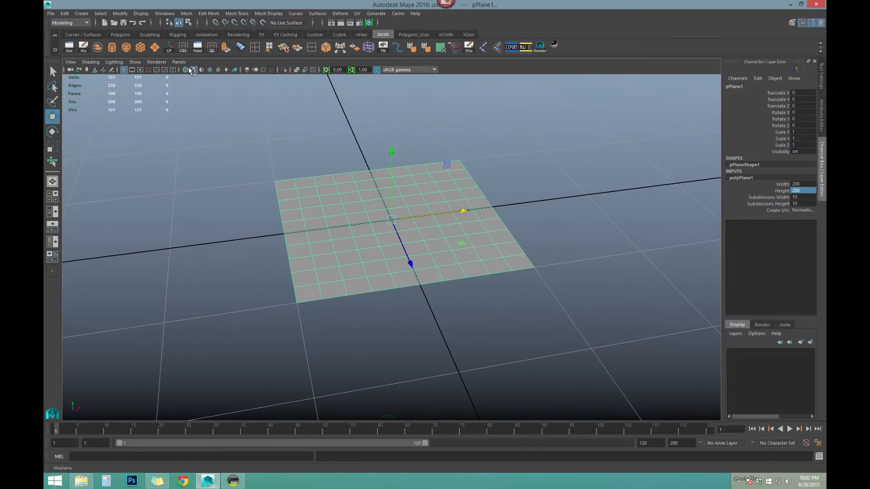
Open the UV Editor and inspect the UV layout of the selected plane.
{"action": "left_click", "coordinate": [184, 47]}
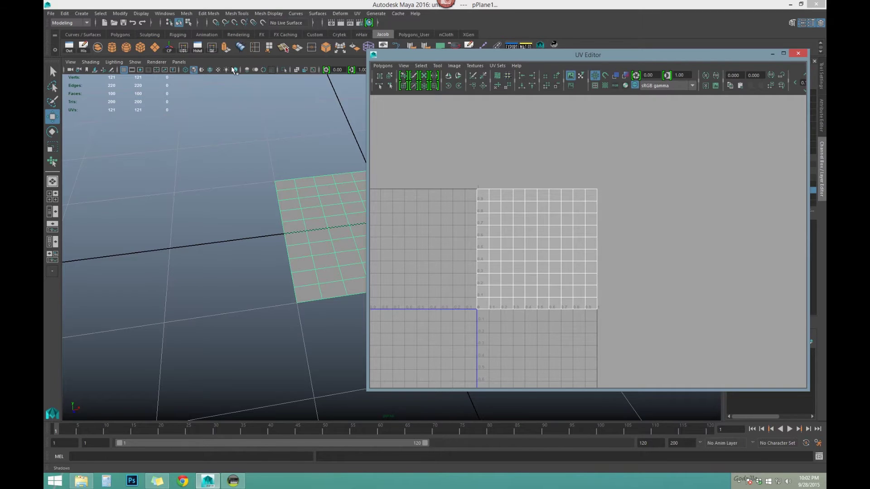
{"action": "left_click", "coordinate": [171, 15]}
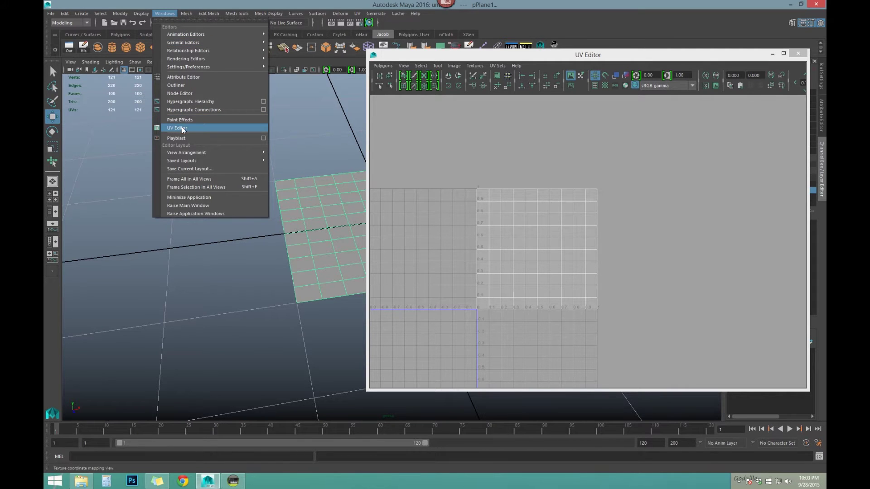
{"action": "left_click", "coordinate": [342, 148]}
{"action": "middle_click_drag", "start_coordinate": [333, 180], "coordinate": [258, 177], "text": "alt"}
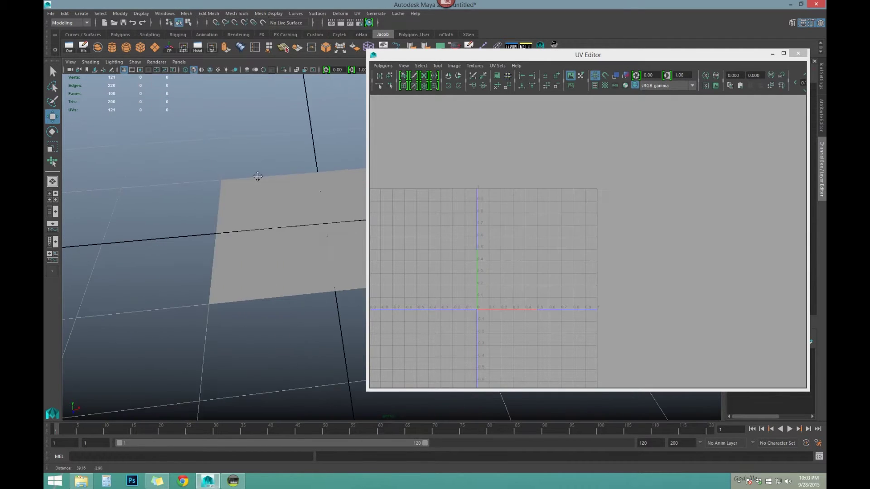
{"action": "left_click", "coordinate": [259, 180]}
{"action": "left_click", "coordinate": [501, 237]}
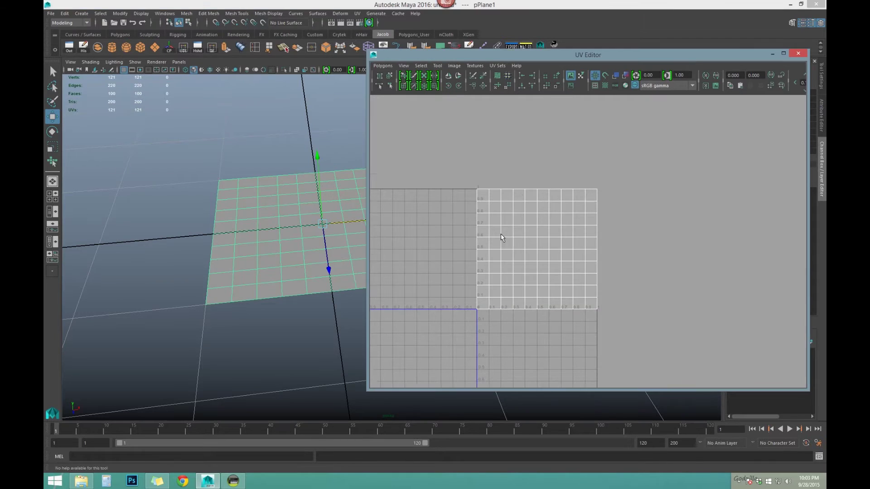
{"action": "scroll", "coordinate": [501, 237], "scroll_direction": "up", "scroll_amount": 4}
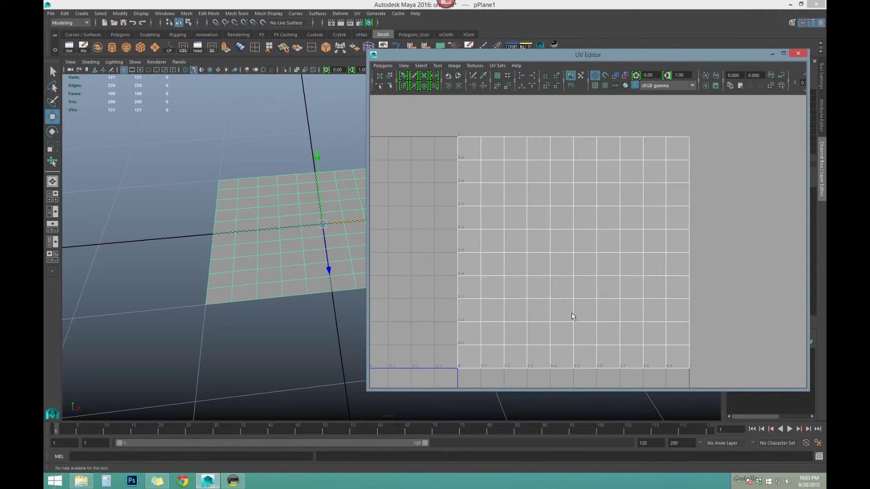
{"action": "scroll", "coordinate": [512, 233], "scroll_direction": "down", "scroll_amount": 2}
Select all of the plane's UVs and try moving and scaling them in the UV Editor, undoing each change.
{"action": "right_click_drag", "start_coordinate": [540, 206], "coordinate": [581, 207]}
{"action": "left_click_drag", "start_coordinate": [651, 142], "coordinate": [420, 343]}
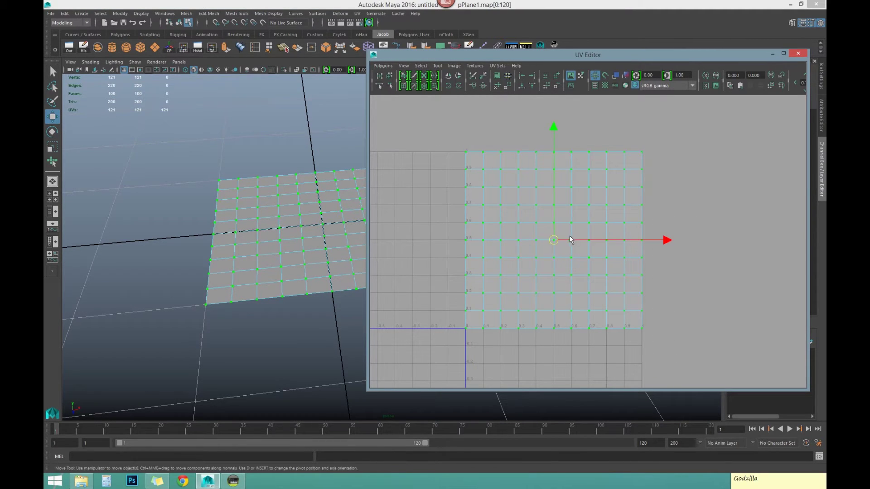
{"action": "left_click_drag", "start_coordinate": [554, 244], "coordinate": [574, 257]}
{"action": "key", "text": "ctrl+z"}
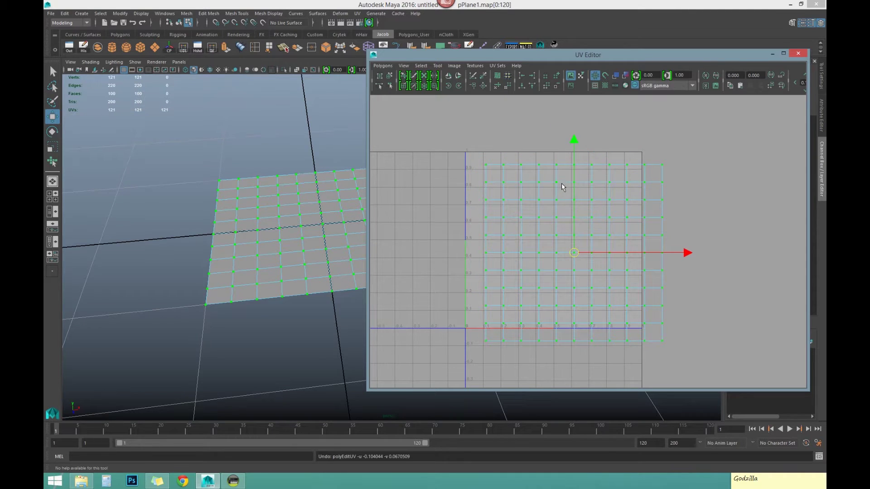
{"action": "key", "text": "ctrl+z"}
{"action": "key", "text": "r"}
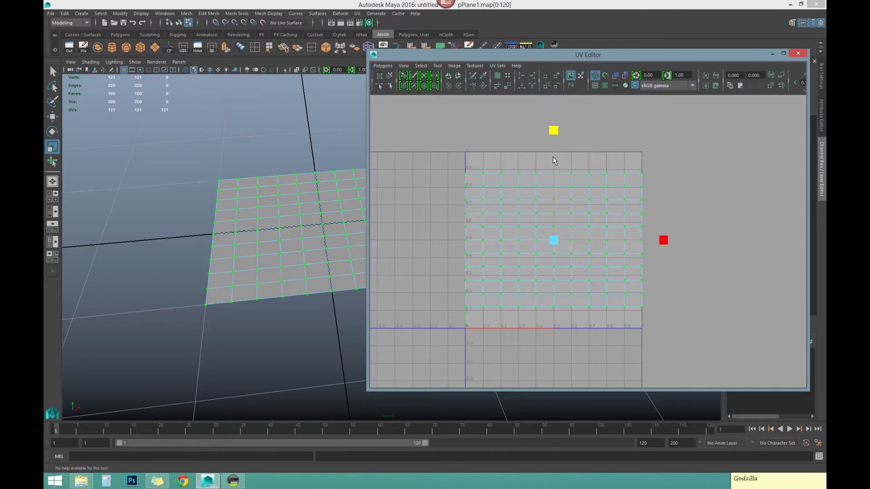
{"action": "key", "text": "ctrl+z"}
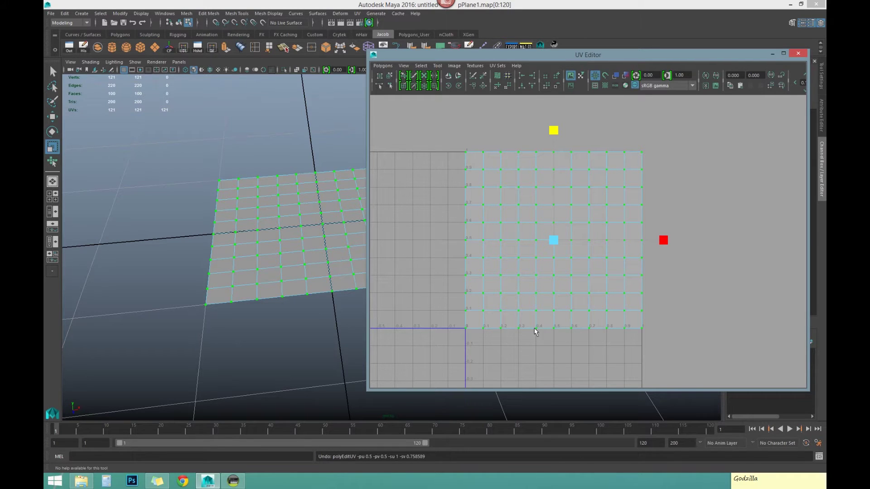
{"action": "key", "text": "w"}
{"action": "mouse_move", "coordinate": [552, 241]}
{"action": "left_mouse_down"}
{"action": "mouse_move", "coordinate": [723, 295]}
{"action": "mouse_move", "coordinate": [552, 249]}
{"action": "mouse_move", "coordinate": [561, 252]}
{"action": "left_mouse_up"}
{"action": "key", "text": "ctrl+z"}
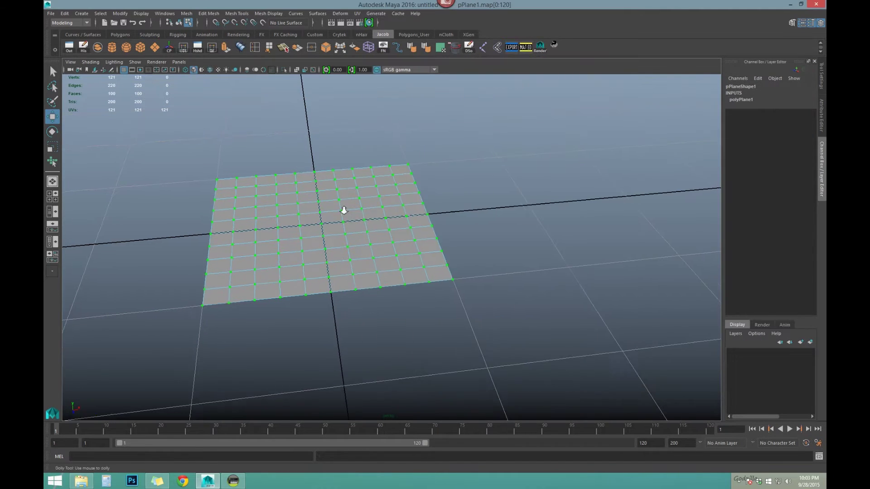
Switch the plane from UV selection back to object mode in the perspective view.
{"action": "right_click_drag", "start_coordinate": [344, 210], "coordinate": [350, 208], "text": "alt"}
{"action": "middle_click_drag", "start_coordinate": [302, 196], "coordinate": [338, 198], "text": "alt"}
{"action": "left_click_drag", "start_coordinate": [338, 198], "coordinate": [320, 212], "text": "alt"}
{"action": "right_click_drag", "start_coordinate": [319, 212], "coordinate": [326, 210], "text": "alt"}
{"action": "middle_click_drag", "start_coordinate": [325, 210], "coordinate": [363, 202], "text": "alt"}
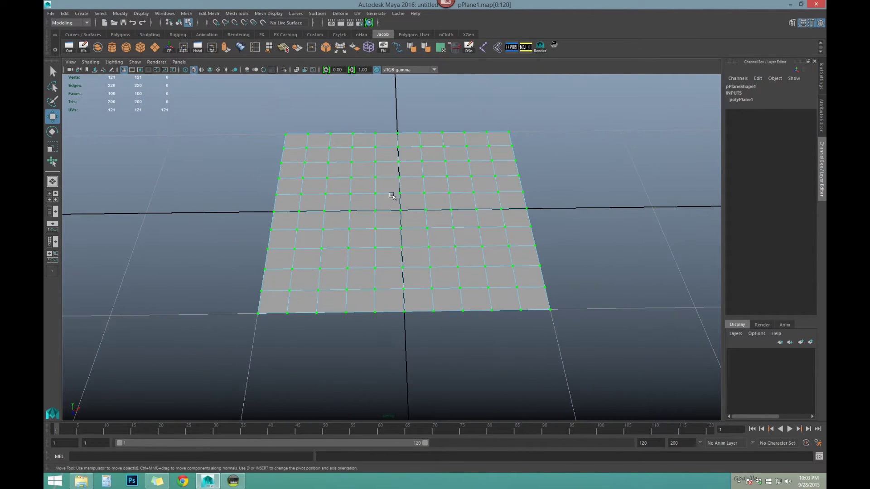
{"action": "right_click_drag", "start_coordinate": [392, 196], "coordinate": [424, 183]}
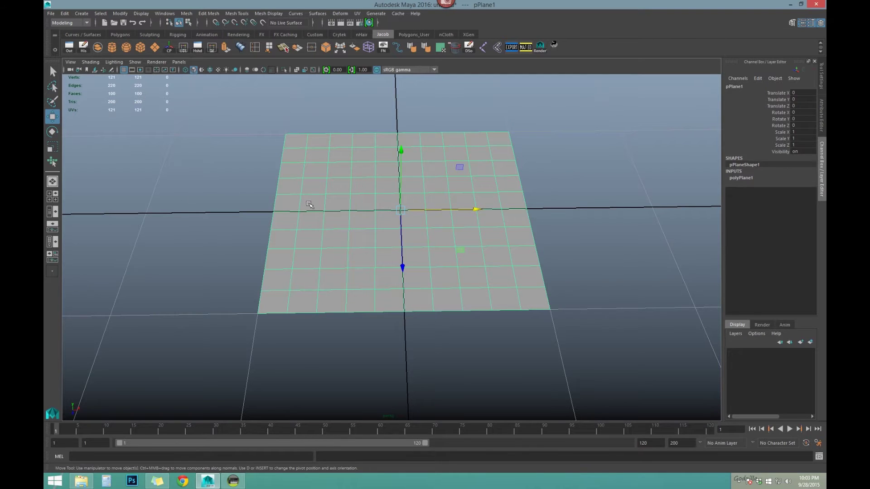
Duplicate the plane, move the copy straight down below the original, and select the original plane.
{"action": "left_click_drag", "start_coordinate": [415, 209], "coordinate": [380, 182], "text": "alt"}
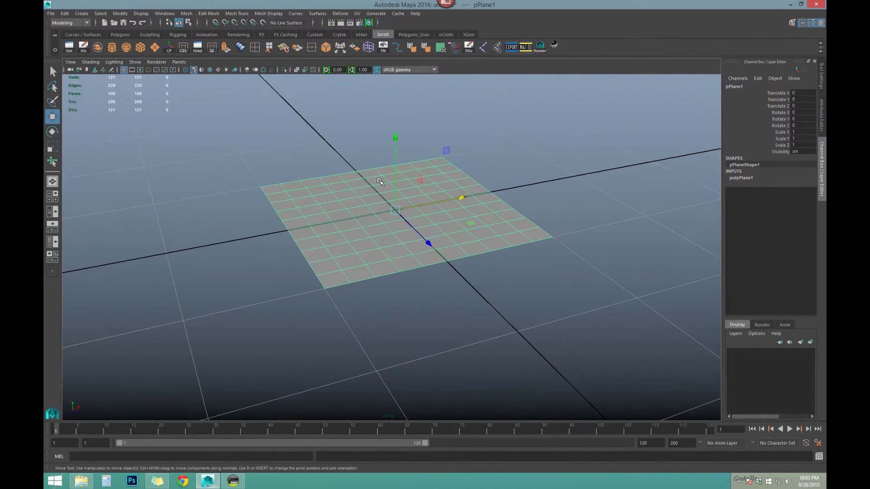
{"action": "left_click_drag", "start_coordinate": [405, 234], "coordinate": [350, 175], "text": "alt"}
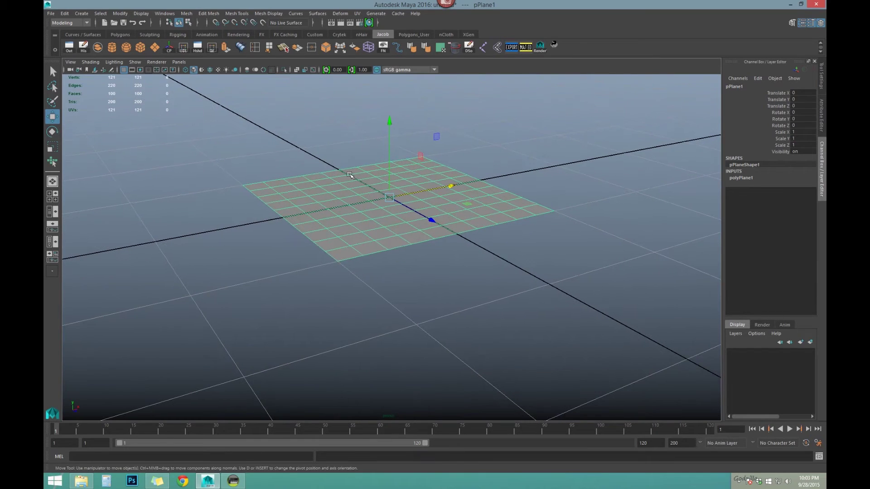
{"action": "key", "text": "ctrl+d"}
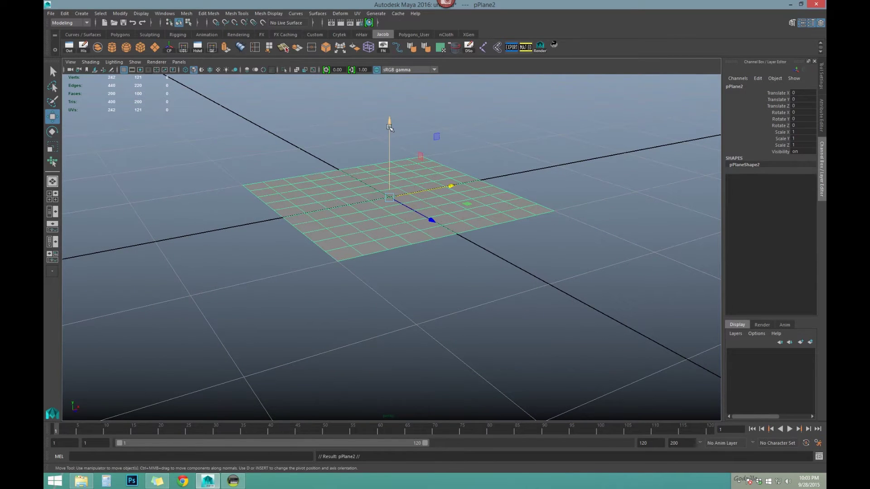
{"action": "left_click_drag", "start_coordinate": [390, 123], "coordinate": [364, 203]}
{"action": "left_click", "coordinate": [361, 204]}
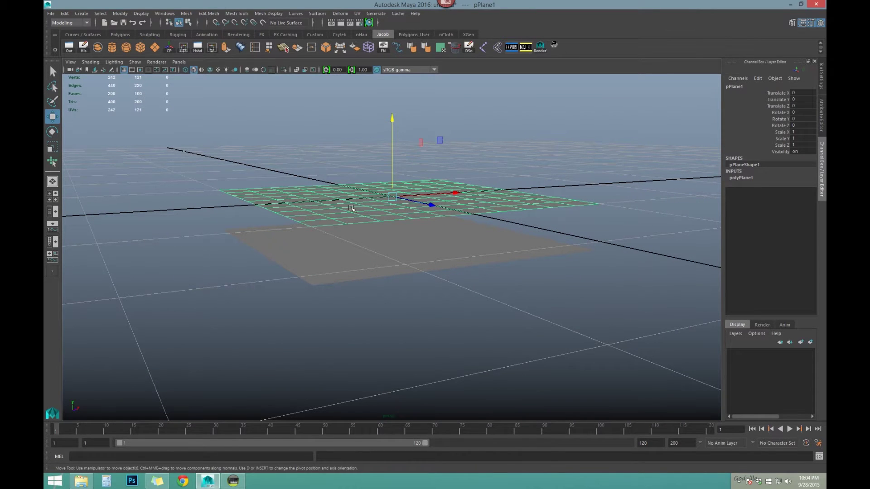
Examine the two stacked planes from the side and from above, with the upper plane reselected.
{"action": "left_click_drag", "start_coordinate": [351, 208], "coordinate": [327, 186], "text": "alt"}
{"action": "mouse_move", "coordinate": [301, 234]}
{"action": "left_mouse_down", "text": "alt"}
{"action": "mouse_move", "coordinate": [301, 225]}
{"action": "mouse_move", "coordinate": [305, 241]}
{"action": "left_mouse_up", "text": "alt"}
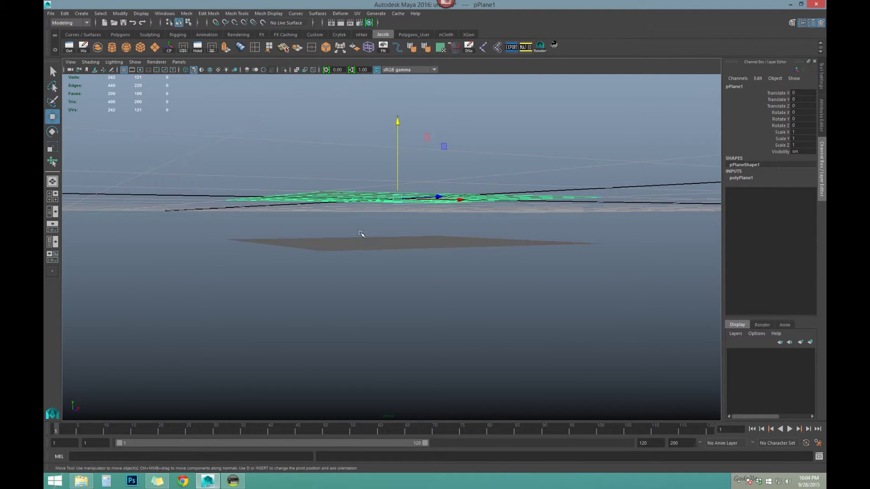
{"action": "mouse_move", "coordinate": [342, 216]}
{"action": "left_mouse_down", "text": "alt"}
{"action": "mouse_move", "coordinate": [363, 218]}
{"action": "mouse_move", "coordinate": [345, 225]}
{"action": "left_mouse_up", "text": "alt"}
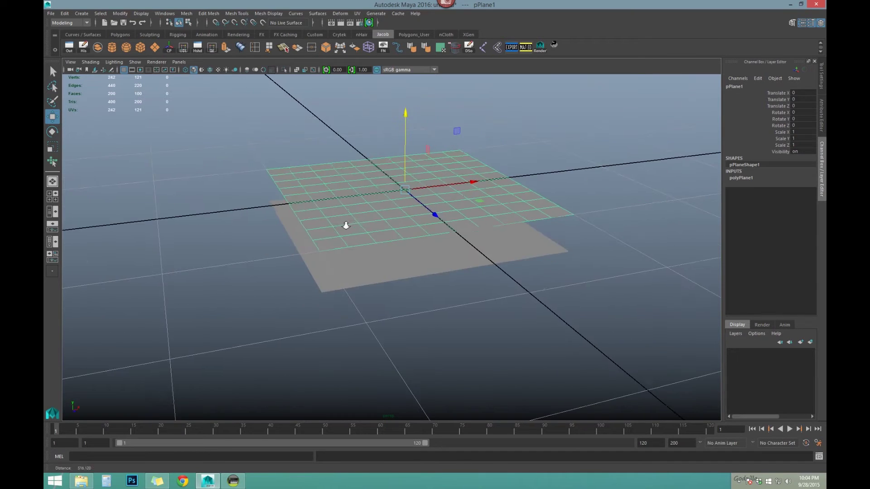
{"action": "right_click_drag", "start_coordinate": [346, 225], "coordinate": [393, 247], "text": "alt"}
{"action": "left_click_drag", "start_coordinate": [392, 247], "coordinate": [362, 254], "text": "alt"}
{"action": "left_click", "coordinate": [536, 180]}
{"action": "right_click_drag", "start_coordinate": [472, 204], "coordinate": [443, 208], "text": "alt"}
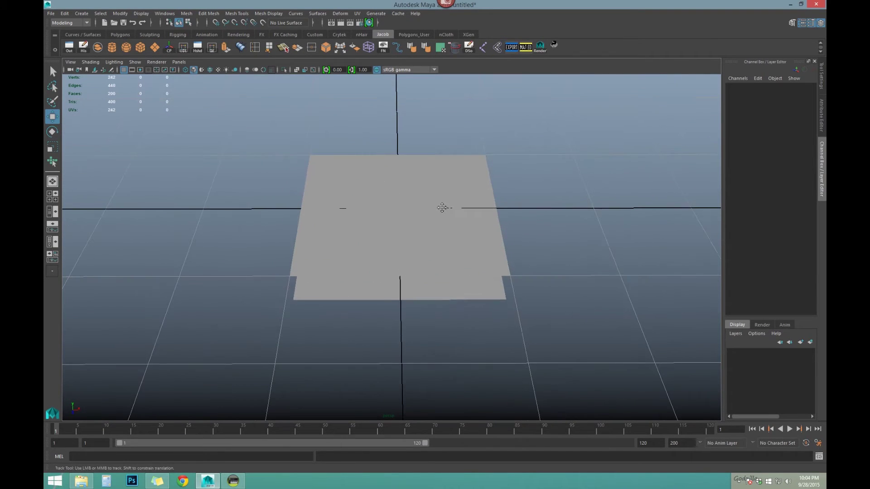
{"action": "middle_click_drag", "start_coordinate": [442, 208], "coordinate": [427, 211], "text": "alt"}
{"action": "left_click", "coordinate": [417, 204]}
{"action": "scroll", "coordinate": [354, 196], "scroll_direction": "up", "scroll_amount": 3}
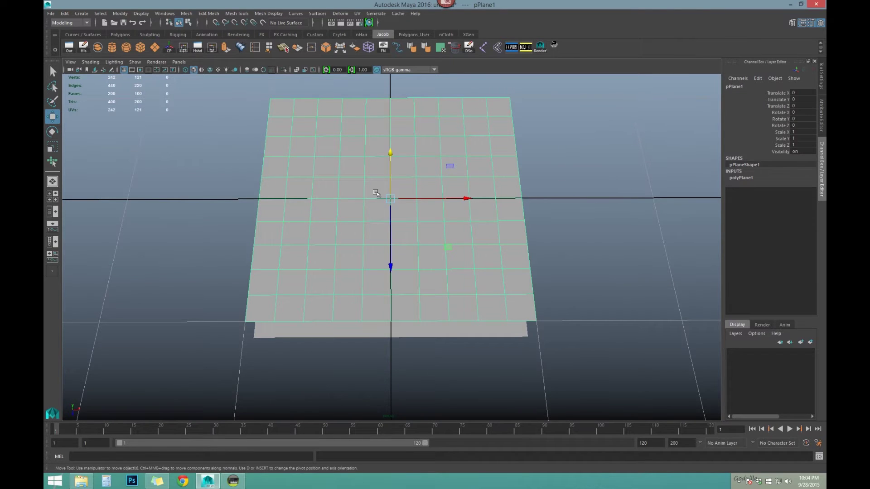
Switch the upper plane to vertex mode, ready for editing along its outer edge.
{"action": "middle_click_drag", "start_coordinate": [274, 194], "coordinate": [301, 202], "text": "alt"}
{"action": "right_click_drag", "start_coordinate": [301, 202], "coordinate": [280, 206], "text": "alt"}
{"action": "middle_click_drag", "start_coordinate": [279, 206], "coordinate": [338, 219], "text": "alt"}
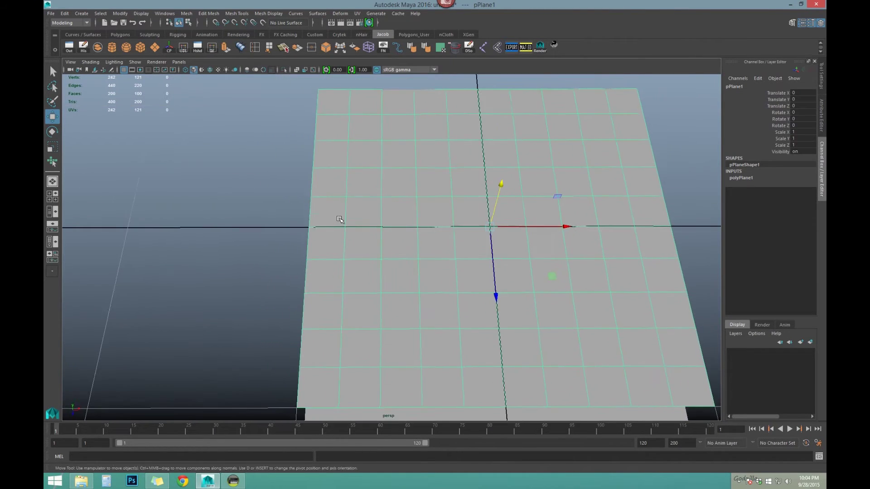
{"action": "right_click_drag", "start_coordinate": [338, 219], "coordinate": [323, 213], "text": "alt"}
{"action": "scroll", "coordinate": [323, 214], "scroll_direction": "up", "scroll_amount": 3}
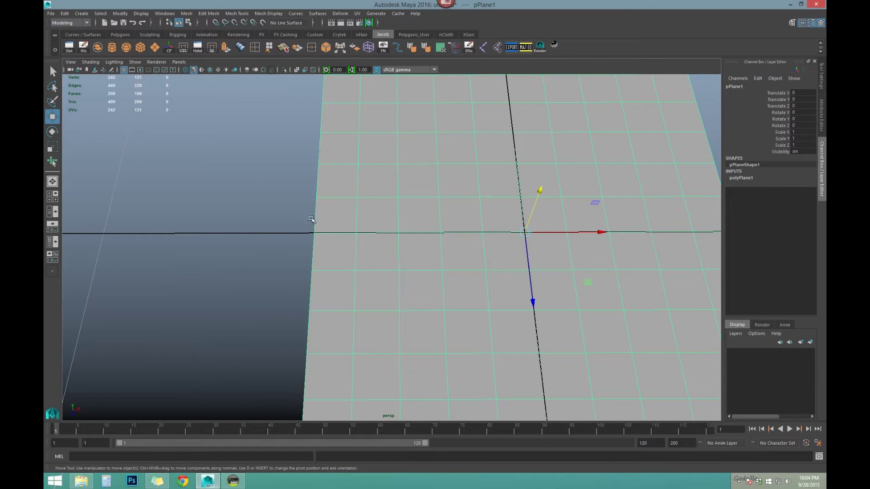
{"action": "middle_click_drag", "start_coordinate": [310, 213], "coordinate": [325, 212], "text": "alt"}
{"action": "right_click_drag", "start_coordinate": [336, 181], "coordinate": [299, 180]}
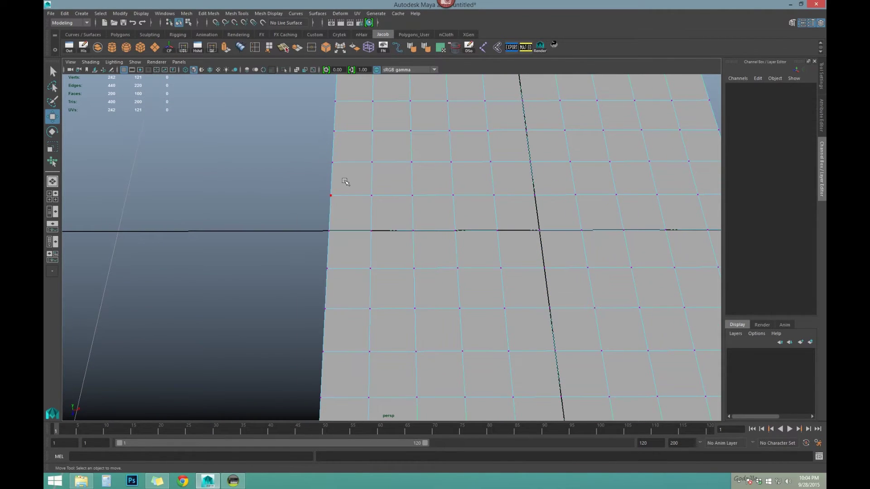
Try to move a vertex on the upper plane's outer edge sideways and return the plane to object mode.
{"action": "left_click", "coordinate": [332, 196]}
{"action": "mouse_move", "coordinate": [336, 197]}
{"action": "left_mouse_down"}
{"action": "mouse_move", "coordinate": [353, 194]}
{"action": "mouse_move", "coordinate": [342, 191]}
{"action": "left_mouse_up"}
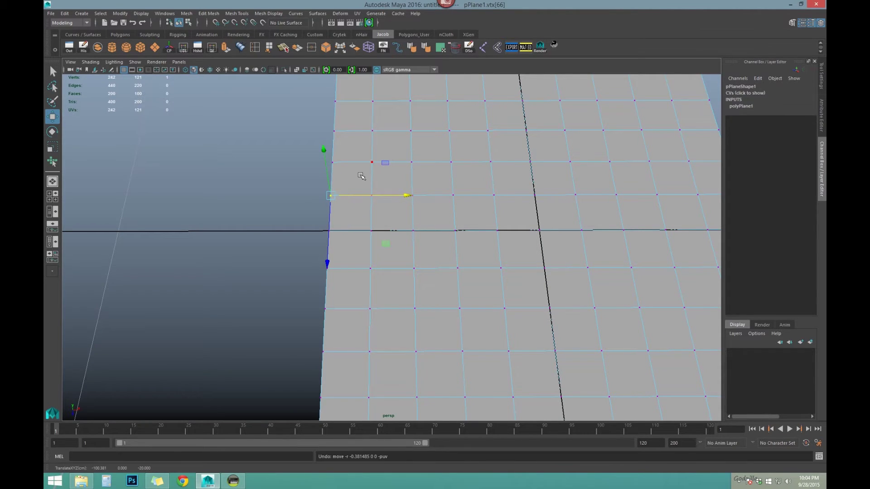
{"action": "right_click_drag", "start_coordinate": [360, 170], "coordinate": [398, 161]}
Switch the upper plane to face mode and select all of its faces.
{"action": "scroll", "coordinate": [494, 194], "scroll_direction": "down", "scroll_amount": 3}
{"action": "scroll", "coordinate": [488, 194], "scroll_direction": "up", "scroll_amount": 1}
{"action": "middle_click_drag", "start_coordinate": [489, 229], "coordinate": [431, 219], "text": "alt"}
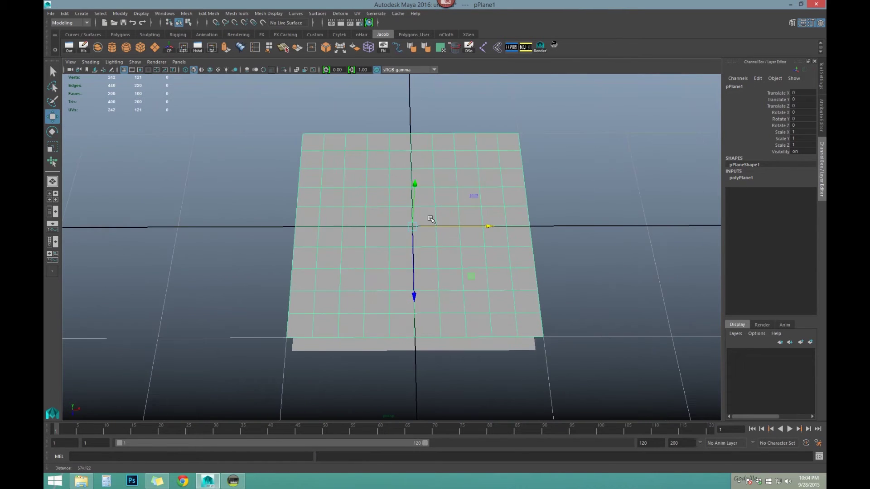
{"action": "left_click_drag", "start_coordinate": [430, 218], "coordinate": [449, 221], "text": "alt"}
{"action": "scroll", "coordinate": [449, 221], "scroll_direction": "down", "scroll_amount": 2}
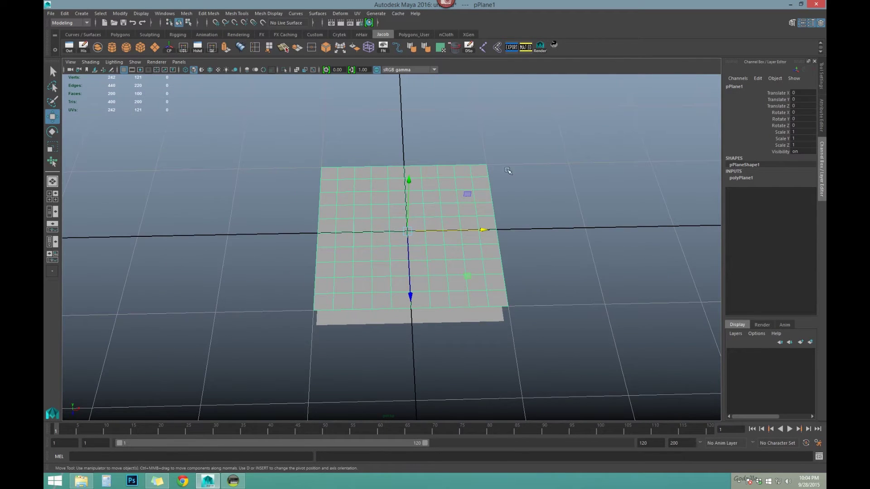
{"action": "mouse_move", "coordinate": [392, 226]}
{"action": "left_mouse_down", "text": "alt"}
{"action": "mouse_move", "coordinate": [437, 230]}
{"action": "mouse_move", "coordinate": [394, 227]}
{"action": "left_mouse_up", "text": "alt"}
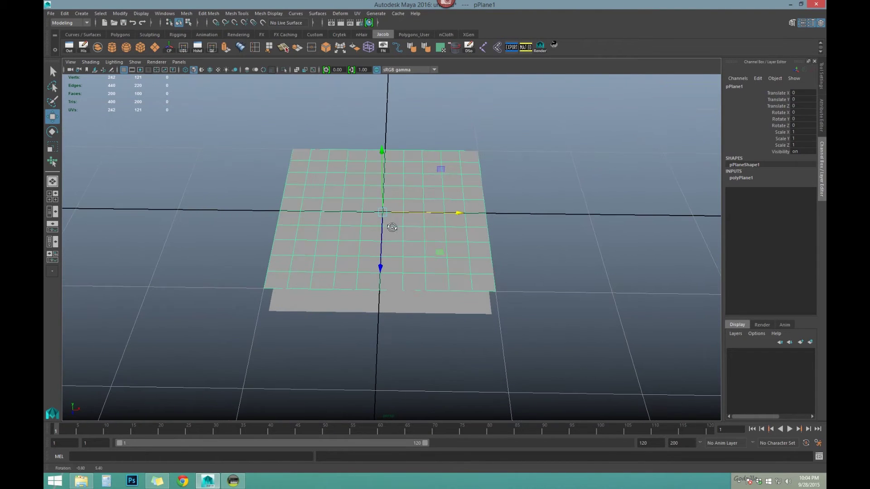
{"action": "right_click_drag", "start_coordinate": [395, 183], "coordinate": [394, 203]}
{"action": "double_click", "coordinate": [396, 191]}
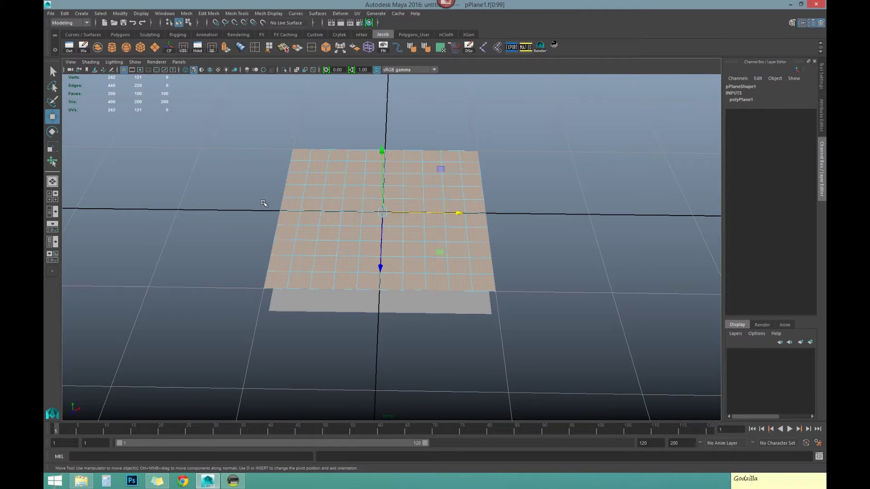
Check the Move tool's Preserve UVs option and open the UV Editor beside the perspective view.
{"action": "left_click", "coordinate": [264, 203]}
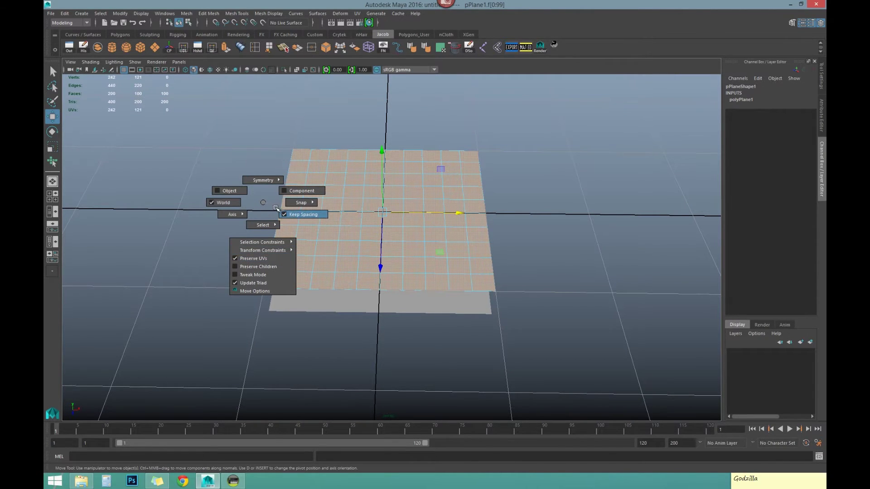
{"action": "mouse_move", "coordinate": [311, 204]}
{"action": "right_mouse_down", "text": "alt"}
{"action": "mouse_move", "coordinate": [305, 192]}
{"action": "mouse_move", "coordinate": [317, 199]}
{"action": "right_mouse_up", "text": "alt"}
{"action": "middle_click_drag", "start_coordinate": [317, 199], "coordinate": [242, 186], "text": "alt"}
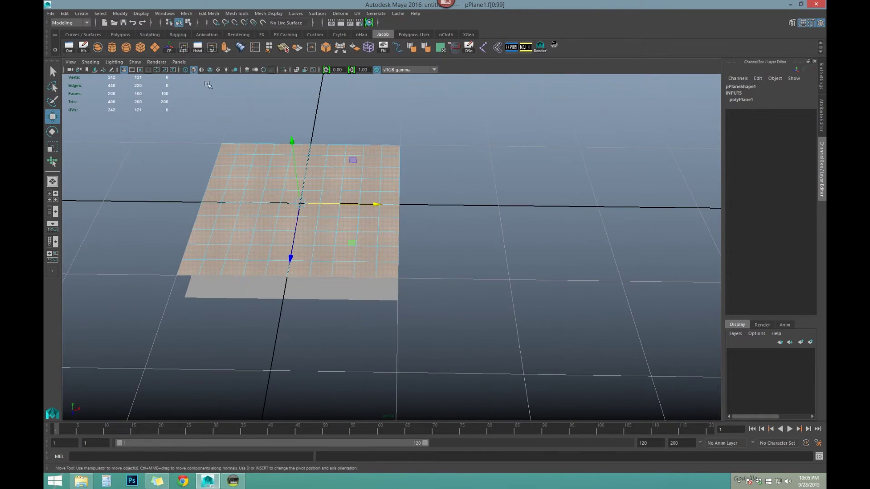
{"action": "left_click", "coordinate": [184, 48]}
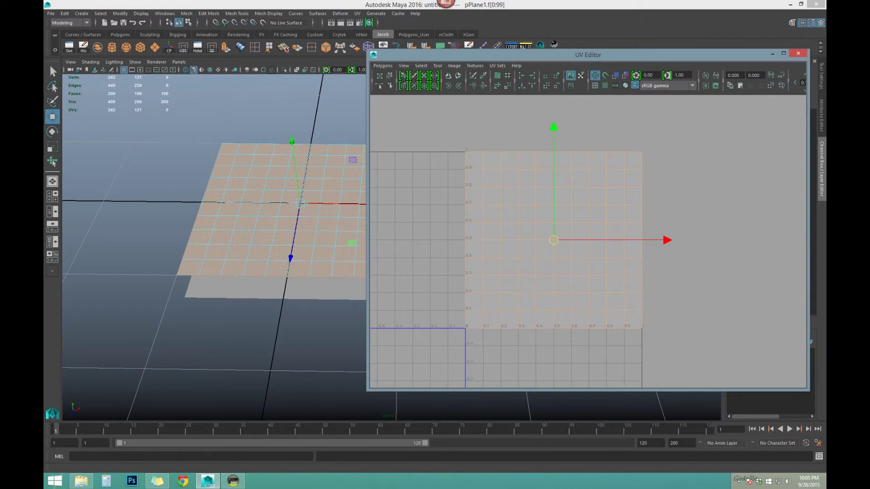
{"action": "right_click_drag", "start_coordinate": [375, 214], "coordinate": [348, 192], "text": "alt"}
{"action": "middle_click_drag", "start_coordinate": [347, 192], "coordinate": [338, 200], "text": "alt"}
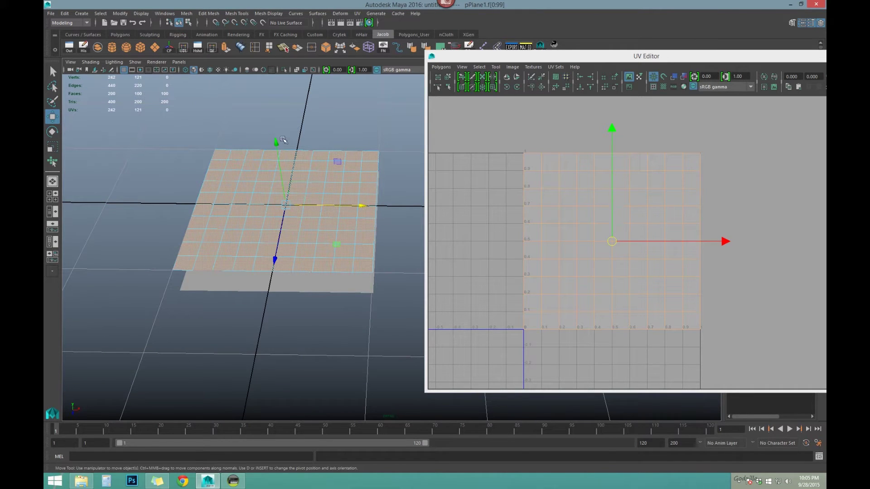
Duplicate the selected faces with Separate duplicated faces turned off and an offset of 0, and close the options.
{"action": "left_click", "coordinate": [211, 17]}
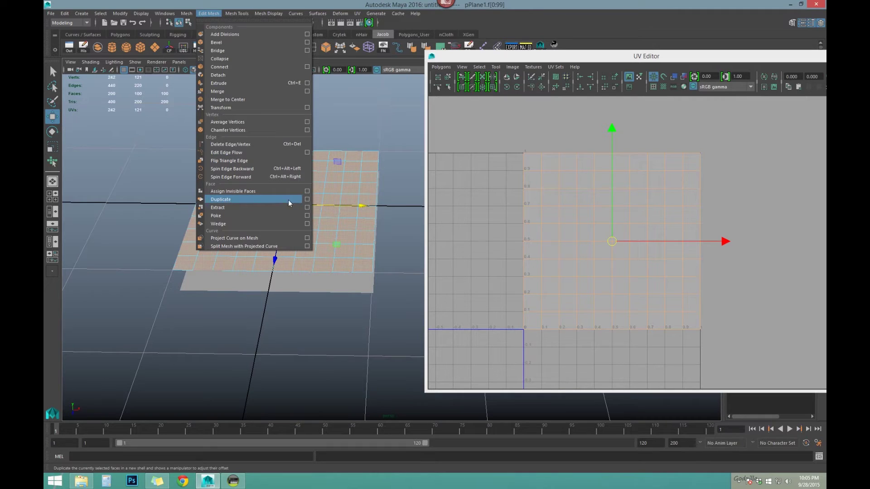
{"action": "left_click", "coordinate": [308, 200]}
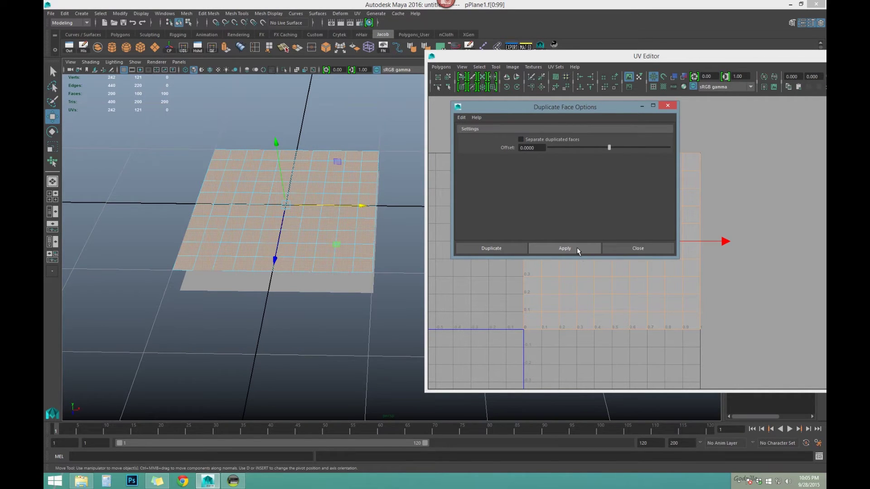
{"action": "left_click", "coordinate": [578, 248]}
{"action": "middle_click_drag", "start_coordinate": [318, 202], "coordinate": [334, 202], "text": "alt"}
{"action": "scroll", "coordinate": [334, 203], "scroll_direction": "up", "scroll_amount": 1}
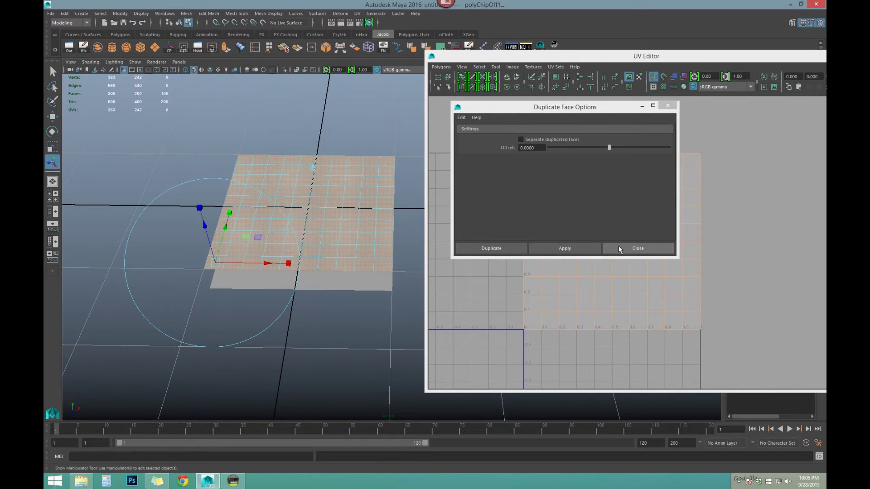
{"action": "left_click", "coordinate": [624, 252]}
{"action": "middle_click_drag", "start_coordinate": [364, 227], "coordinate": [385, 227], "text": "alt"}
{"action": "scroll", "coordinate": [384, 227], "scroll_direction": "down", "scroll_amount": 1}
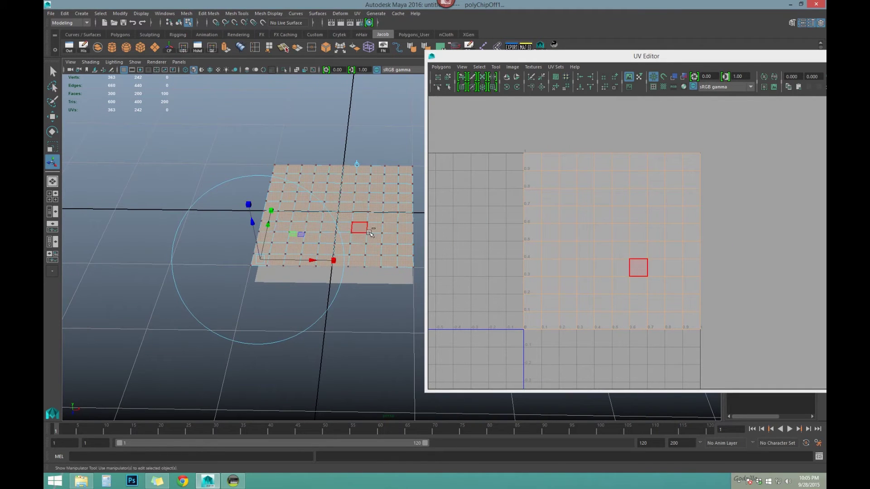
Move the duplicated faces along the X axis to the original's left, leaving a narrow gap between the two patches.
{"action": "key", "text": "ctrl+z"}
{"action": "key", "text": "w"}
{"action": "key", "text": "ctrl+z"}
{"action": "key", "text": "ctrl+z"}
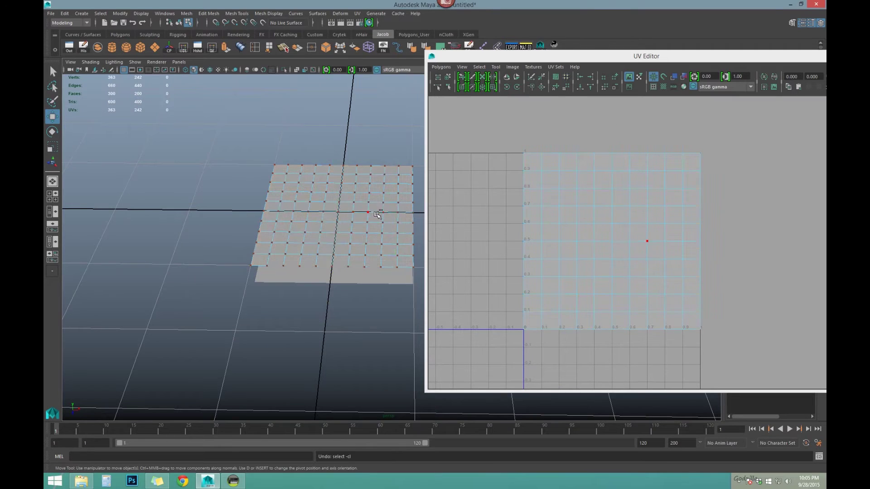
{"action": "left_click_drag", "start_coordinate": [379, 211], "coordinate": [219, 210]}
Return to object mode and select the upper and lower planes in turn to examine which patches share one object.
{"action": "right_click_drag", "start_coordinate": [291, 191], "coordinate": [307, 179]}
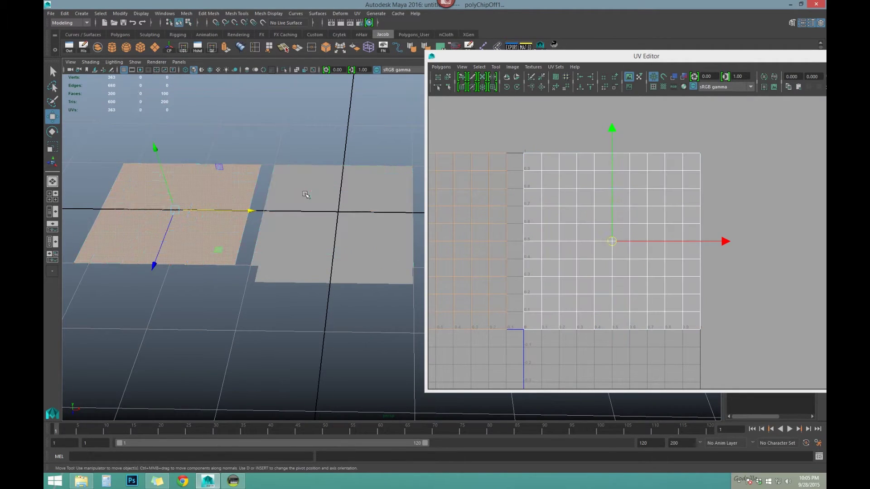
{"action": "left_click", "coordinate": [303, 214]}
{"action": "left_click_drag", "start_coordinate": [261, 203], "coordinate": [298, 271], "text": "alt"}
{"action": "left_click", "coordinate": [277, 268]}
{"action": "left_click", "coordinate": [279, 221]}
{"action": "right_click_drag", "start_coordinate": [311, 214], "coordinate": [278, 206], "text": "alt"}
{"action": "left_click_drag", "start_coordinate": [278, 206], "coordinate": [279, 187], "text": "alt"}
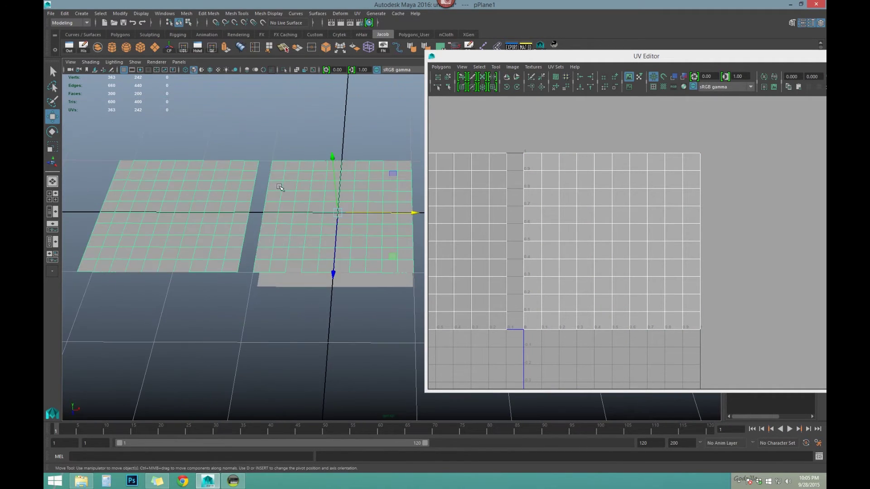
Select all faces of the duplicated left patch and snap it to the grid flush against the original patch.
{"action": "left_click_drag", "start_coordinate": [221, 206], "coordinate": [227, 211], "text": "alt"}
{"action": "right_click_drag", "start_coordinate": [213, 197], "coordinate": [205, 212]}
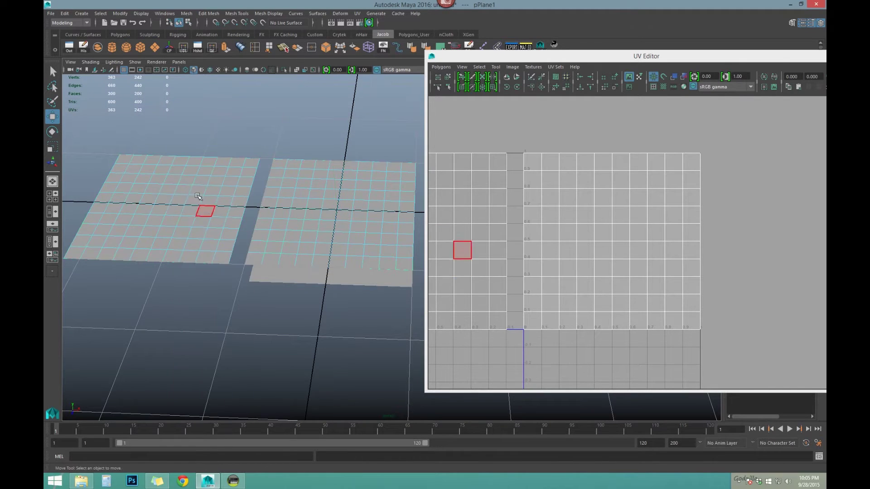
{"action": "double_click", "coordinate": [194, 193]}
{"action": "left_click_drag", "start_coordinate": [195, 193], "coordinate": [212, 197], "text": "alt"}
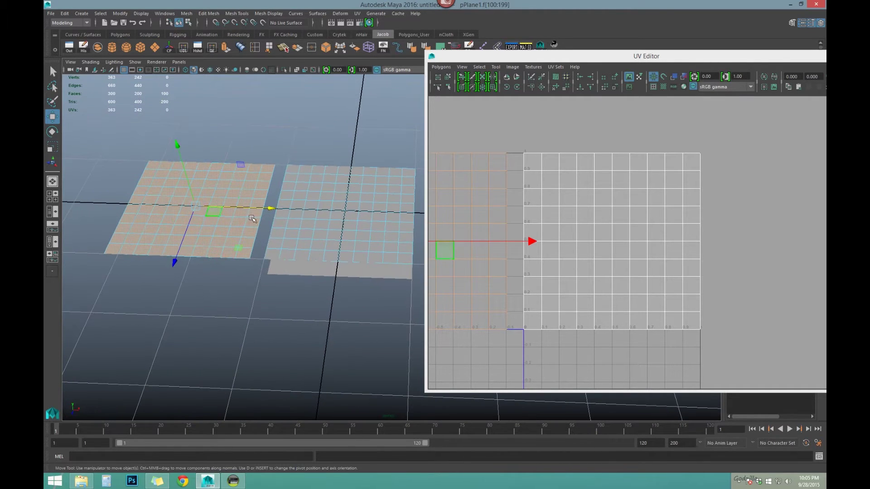
{"action": "key", "text": "x"}
{"action": "left_click_drag", "start_coordinate": [202, 206], "coordinate": [214, 207]}
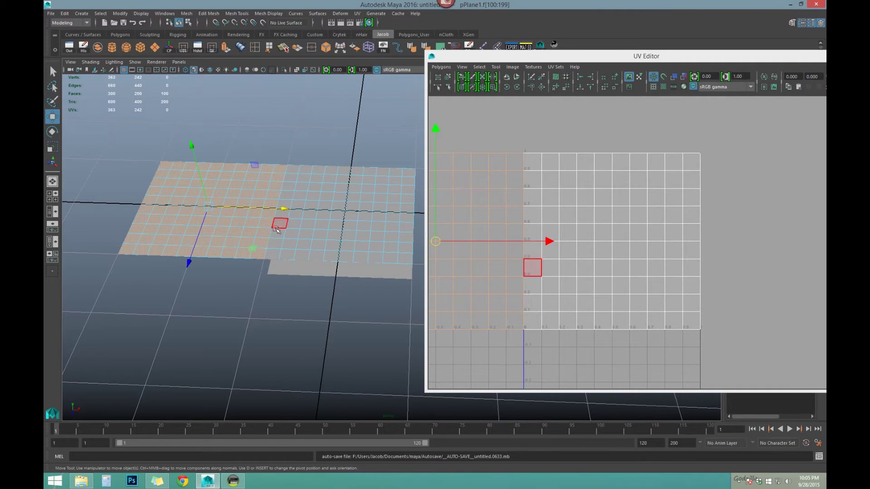
Examine the adjoining UV shells in the UV Editor and select the UVs along their shared border.
{"action": "middle_click_drag", "start_coordinate": [526, 239], "coordinate": [647, 227], "text": "alt"}
{"action": "right_click_drag", "start_coordinate": [647, 227], "coordinate": [567, 241], "text": "alt"}
{"action": "scroll", "coordinate": [583, 241], "scroll_direction": "up", "scroll_amount": 1}
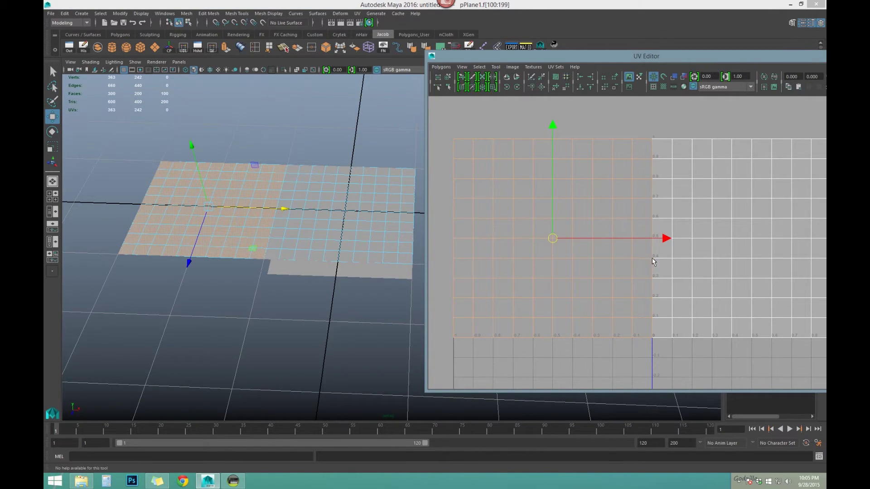
{"action": "scroll", "coordinate": [680, 232], "scroll_direction": "down", "scroll_amount": 1}
{"action": "middle_click_drag", "start_coordinate": [684, 233], "coordinate": [651, 220], "text": "alt"}
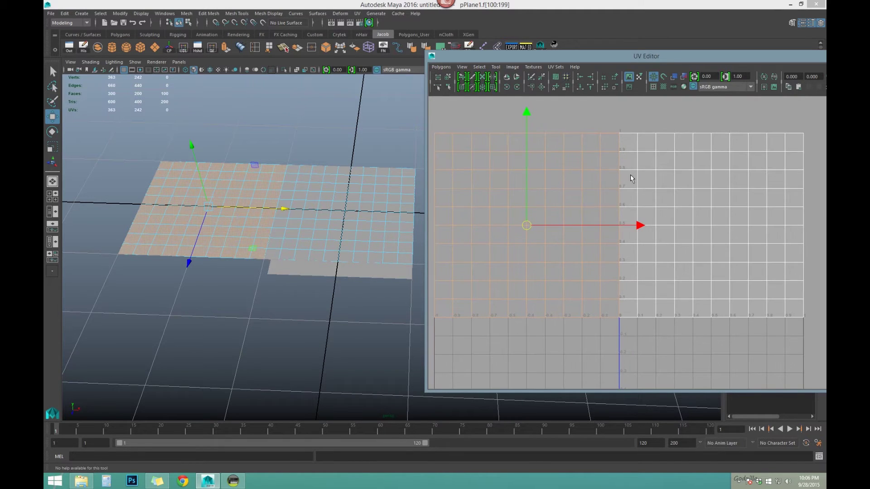
{"action": "key", "text": "F8"}
{"action": "left_click_drag", "start_coordinate": [629, 119], "coordinate": [607, 338]}
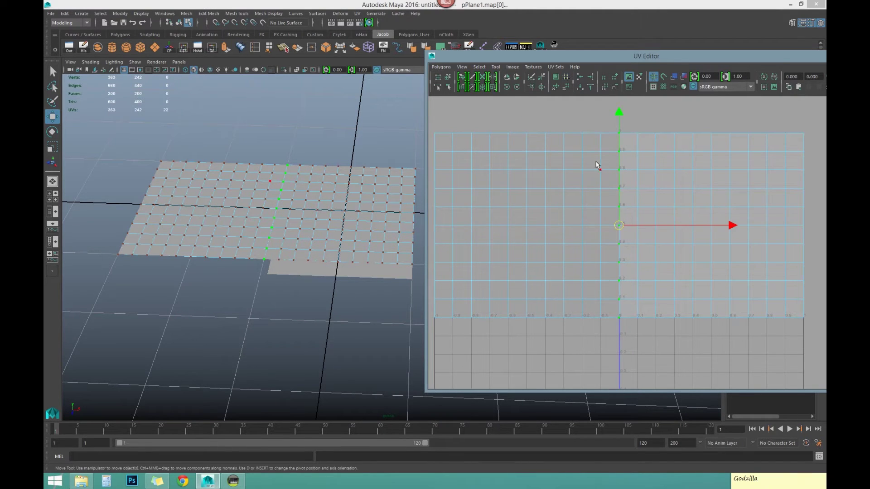
{"action": "left_click", "coordinate": [633, 226]}
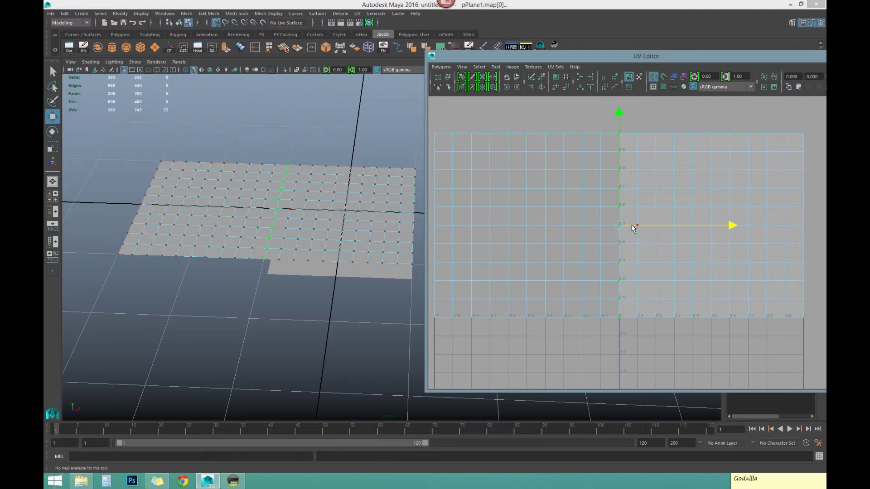
Switch the combined plane back to face mode and select all faces of the original right-hand patch.
{"action": "right_click_drag", "start_coordinate": [314, 209], "coordinate": [349, 198]}
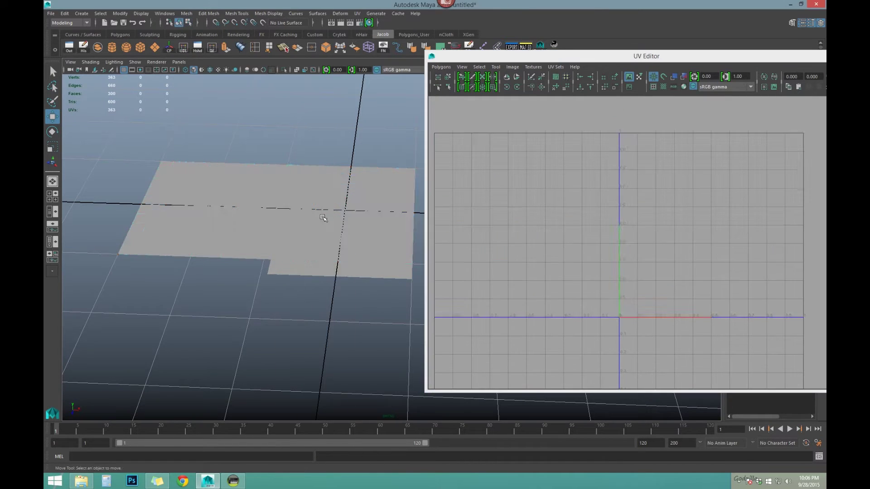
{"action": "left_click", "coordinate": [324, 216]}
{"action": "scroll", "coordinate": [324, 215], "scroll_direction": "down", "scroll_amount": 1}
{"action": "scroll", "coordinate": [324, 213], "scroll_direction": "up", "scroll_amount": 1}
{"action": "middle_click_drag", "start_coordinate": [324, 213], "coordinate": [301, 197], "text": "alt"}
{"action": "right_click", "coordinate": [295, 184]}
{"action": "right_click_drag", "start_coordinate": [295, 185], "coordinate": [295, 206]}
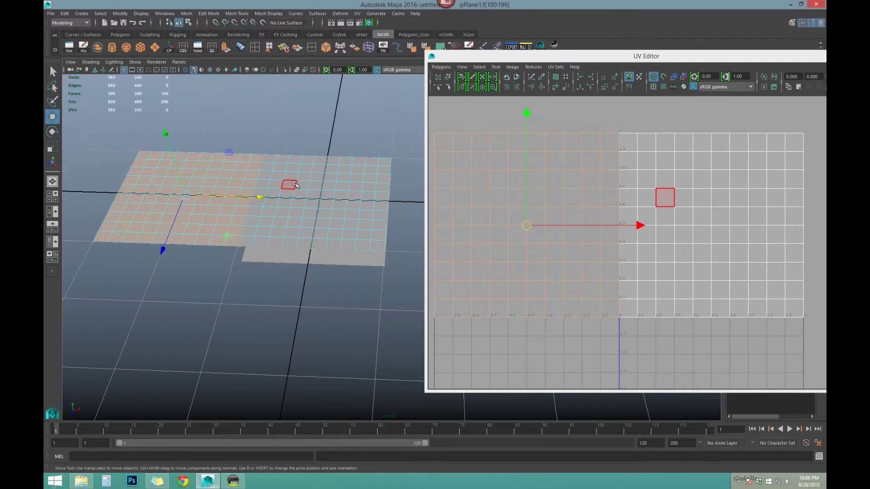
{"action": "double_click", "coordinate": [290, 185]}
{"action": "middle_click_drag", "start_coordinate": [312, 221], "coordinate": [299, 214], "text": "alt"}
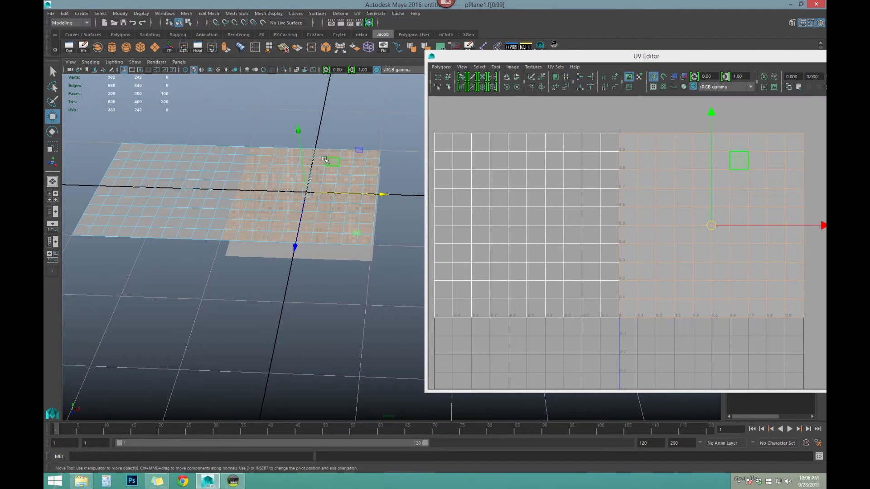
Duplicate the original patch's faces with the same settings and activate the Move tool.
{"action": "scroll", "coordinate": [272, 180], "scroll_direction": "up", "scroll_amount": 2}
{"action": "middle_click_drag", "start_coordinate": [258, 173], "coordinate": [274, 187], "text": "alt"}
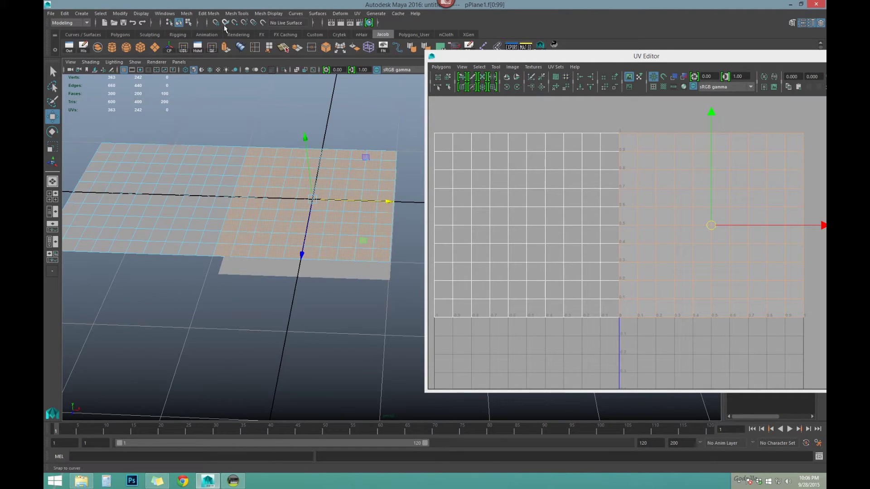
{"action": "left_click", "coordinate": [216, 14]}
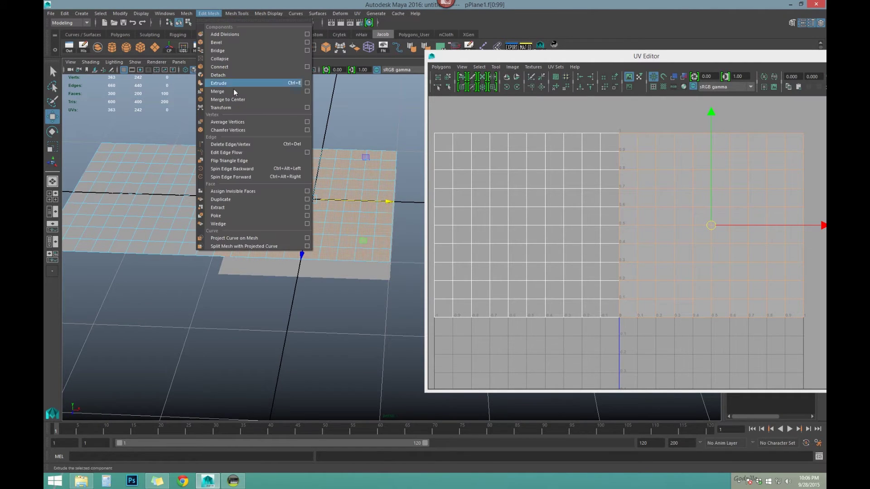
{"action": "left_click", "coordinate": [227, 200]}
{"action": "key", "text": "w"}
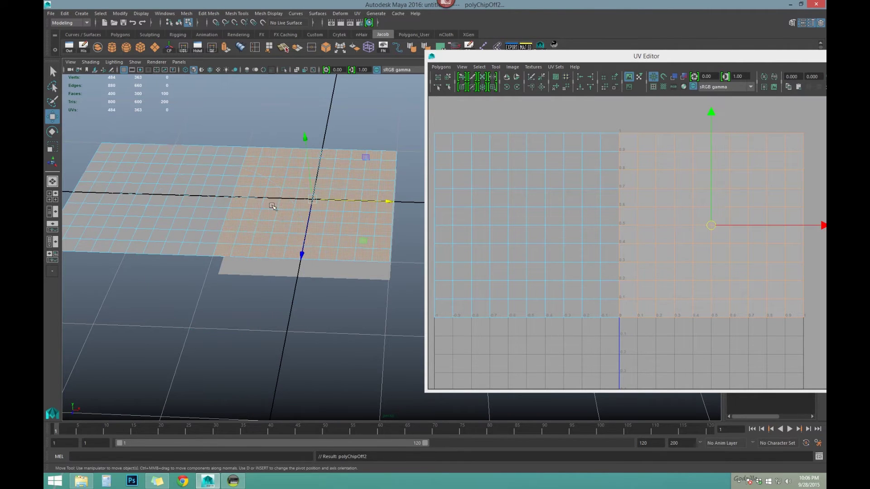
Move the new copy along the Z axis until it sits flush against the original patch's front edge.
{"action": "scroll", "coordinate": [308, 154], "scroll_direction": "down", "scroll_amount": 2}
{"action": "middle_click_drag", "start_coordinate": [308, 155], "coordinate": [280, 130], "text": "alt"}
{"action": "scroll", "coordinate": [281, 130], "scroll_direction": "up", "scroll_amount": 1}
{"action": "left_click_drag", "start_coordinate": [279, 232], "coordinate": [277, 278]}
{"action": "middle_click_drag", "start_coordinate": [272, 199], "coordinate": [311, 199], "text": "alt"}
{"action": "scroll", "coordinate": [292, 197], "scroll_direction": "up", "scroll_amount": 1}
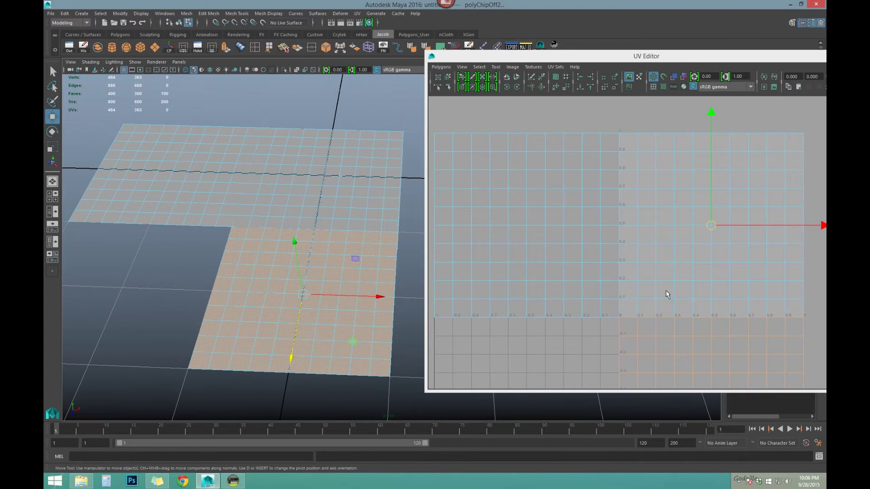
Examine the three UV shells in the UV Editor and select a single face in the lowest one.
{"action": "scroll", "coordinate": [620, 233], "scroll_direction": "down", "scroll_amount": 2}
{"action": "middle_click_drag", "start_coordinate": [620, 233], "coordinate": [562, 164], "text": "alt"}
{"action": "scroll", "coordinate": [585, 192], "scroll_direction": "down", "scroll_amount": 1}
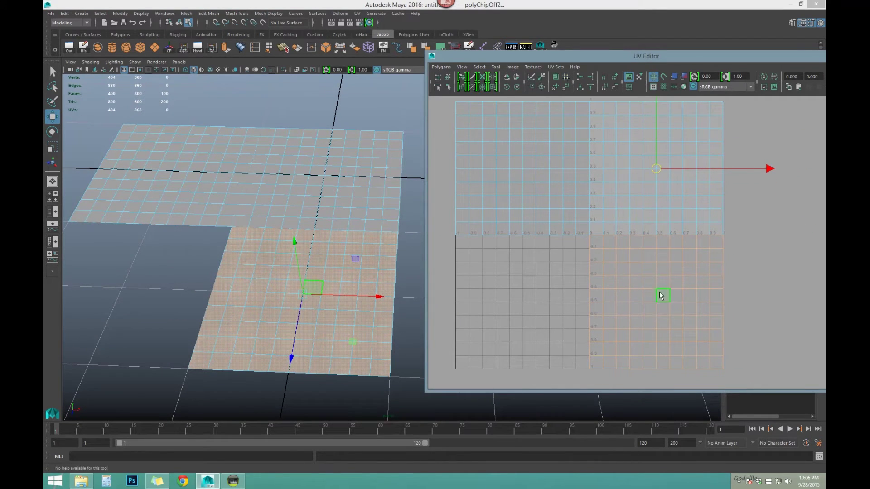
{"action": "left_click", "coordinate": [663, 269]}
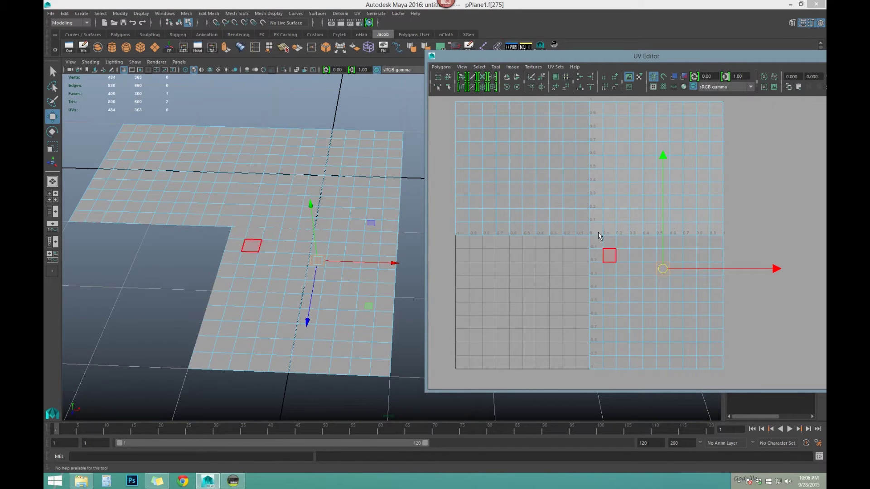
Reselect all faces of the original patch at the corner of the L-shaped layout.
{"action": "middle_click_drag", "start_coordinate": [291, 198], "coordinate": [324, 203], "text": "alt"}
{"action": "scroll", "coordinate": [283, 200], "scroll_direction": "down", "scroll_amount": 1}
{"action": "scroll", "coordinate": [283, 200], "scroll_direction": "up", "scroll_amount": 1}
{"action": "middle_click_drag", "start_coordinate": [365, 184], "coordinate": [317, 178], "text": "alt"}
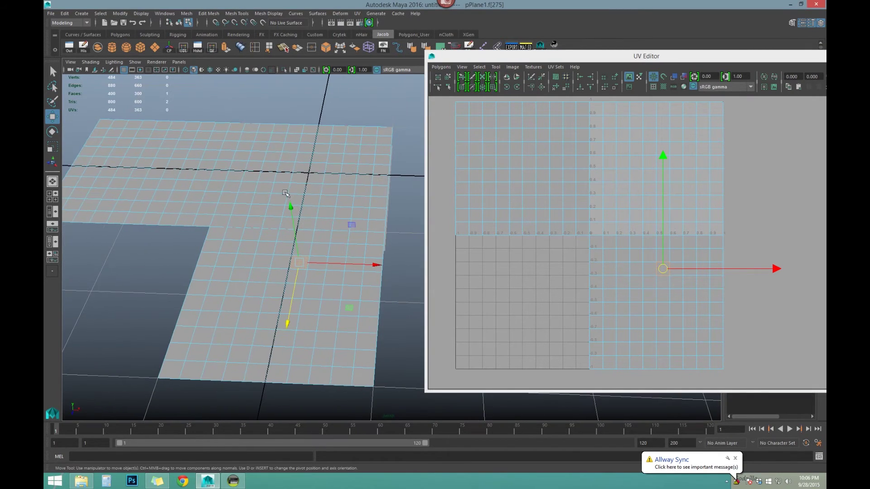
{"action": "double_click", "coordinate": [289, 171]}
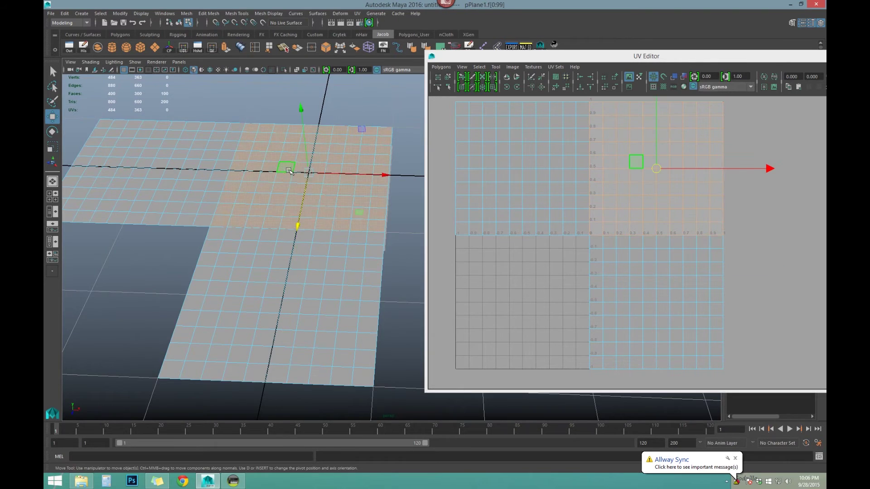
{"action": "scroll", "coordinate": [302, 185], "scroll_direction": "down", "scroll_amount": 1}
{"action": "middle_click_drag", "start_coordinate": [302, 186], "coordinate": [320, 175], "text": "alt"}
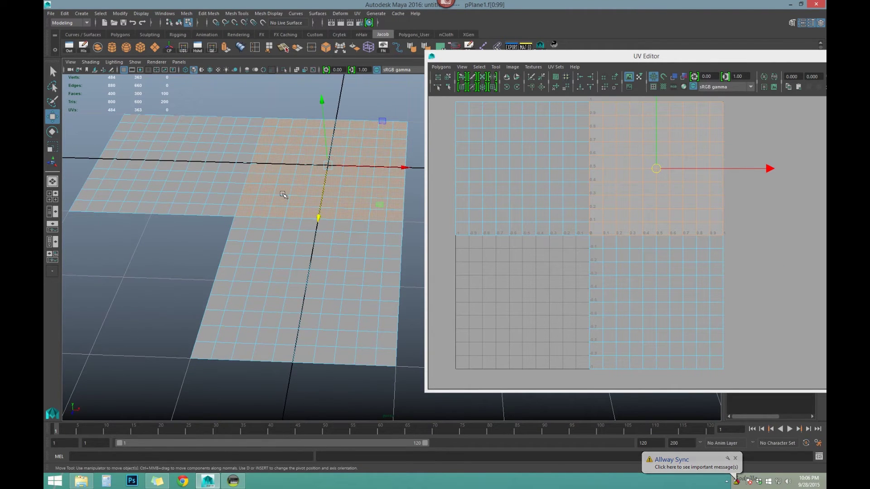
Duplicate the faces of the original corner patch once more and switch to the Move tool.
{"action": "key", "text": "g"}
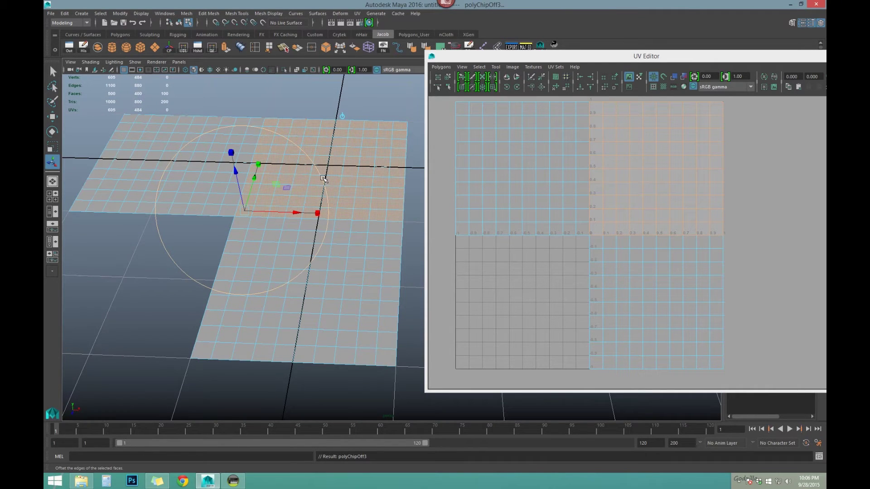
{"action": "key", "text": "w"}
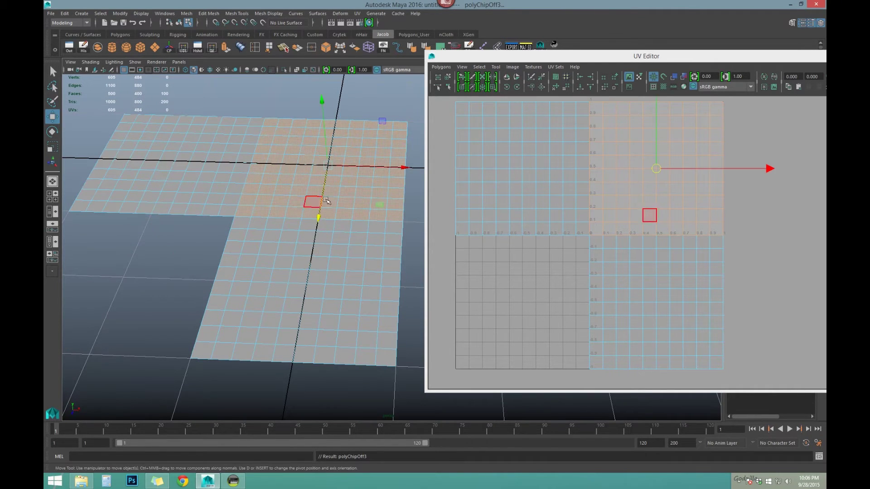
{"action": "right_click_drag", "start_coordinate": [361, 202], "coordinate": [331, 185], "text": "alt"}
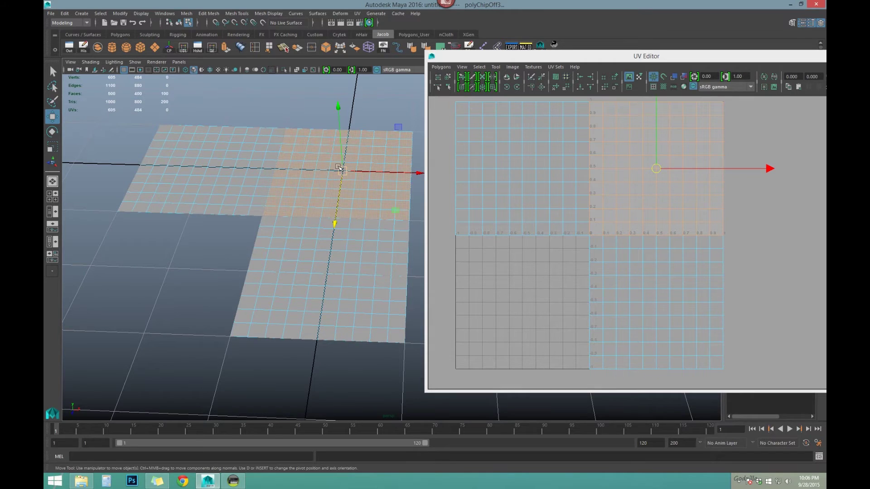
Try moving the faces of the left-hand patch along Z and X toward the empty corner, and undo the moves.
{"action": "double_click", "coordinate": [222, 163]}
{"action": "left_click_drag", "start_coordinate": [200, 185], "coordinate": [247, 245]}
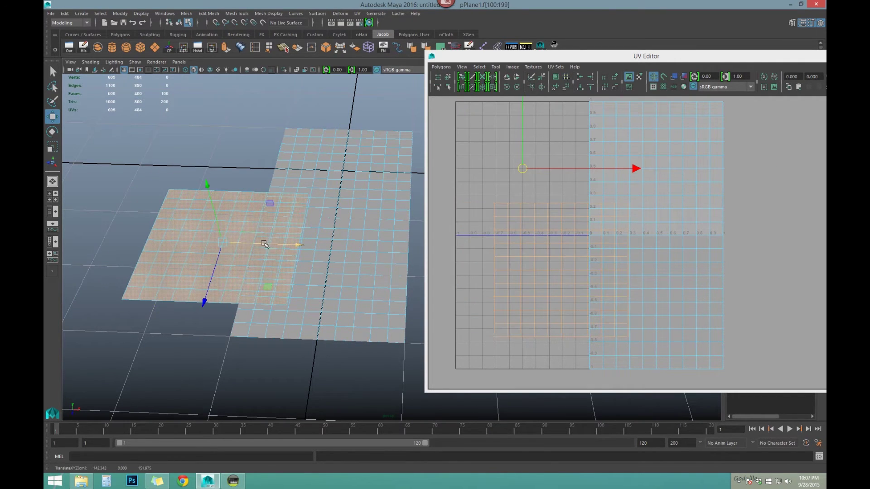
{"action": "key", "text": "ctrl+z"}
{"action": "key", "text": "ctrl+z"}
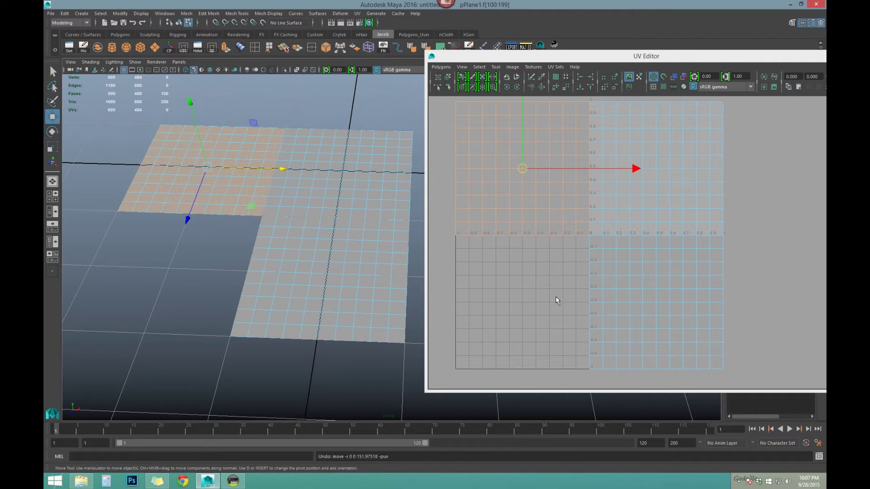
Duplicate the left-hand patch's faces and move the copy along Z, snapped to the grid, into the empty corner.
{"action": "right_click_drag", "start_coordinate": [244, 181], "coordinate": [241, 179], "text": "alt"}
{"action": "middle_click_drag", "start_coordinate": [231, 183], "coordinate": [246, 183], "text": "alt"}
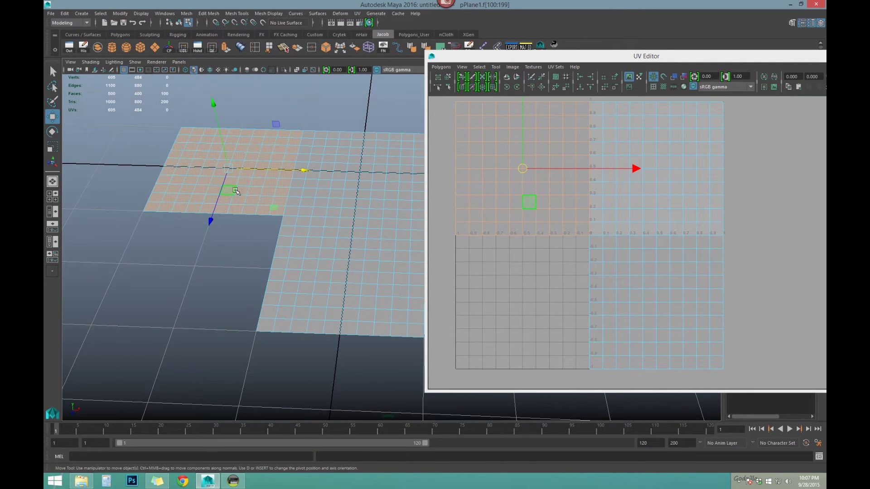
{"action": "key", "text": "g"}
{"action": "key", "text": "w"}
{"action": "key", "text": "x"}
{"action": "left_click_drag", "start_coordinate": [221, 191], "coordinate": [204, 265]}
{"action": "scroll", "coordinate": [235, 267], "scroll_direction": "down", "scroll_amount": 2}
{"action": "middle_click_drag", "start_coordinate": [236, 266], "coordinate": [239, 244], "text": "alt"}
{"action": "left_click_drag", "start_coordinate": [238, 243], "coordinate": [239, 280]}
{"action": "key", "text": "ctrl+z"}
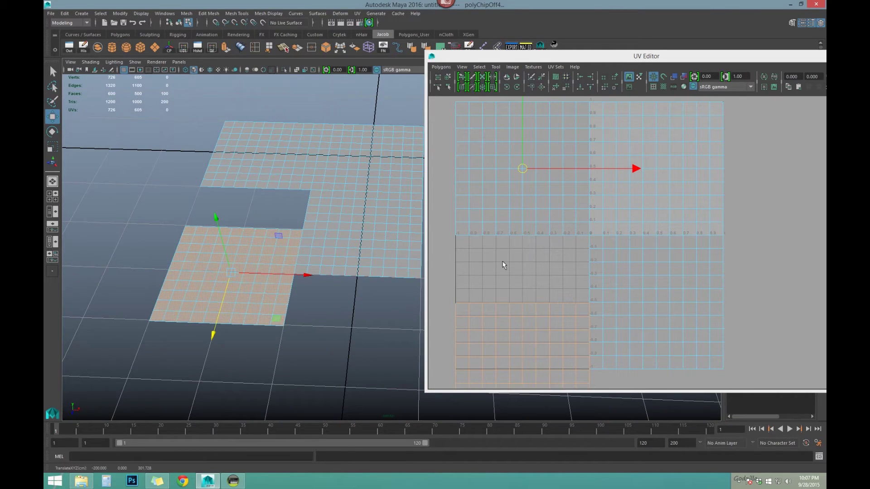
{"action": "key", "text": "ctrl+z"}
{"action": "right_click_drag", "start_coordinate": [233, 199], "coordinate": [288, 185], "text": "alt"}
{"action": "middle_click_drag", "start_coordinate": [288, 185], "coordinate": [259, 201], "text": "alt"}
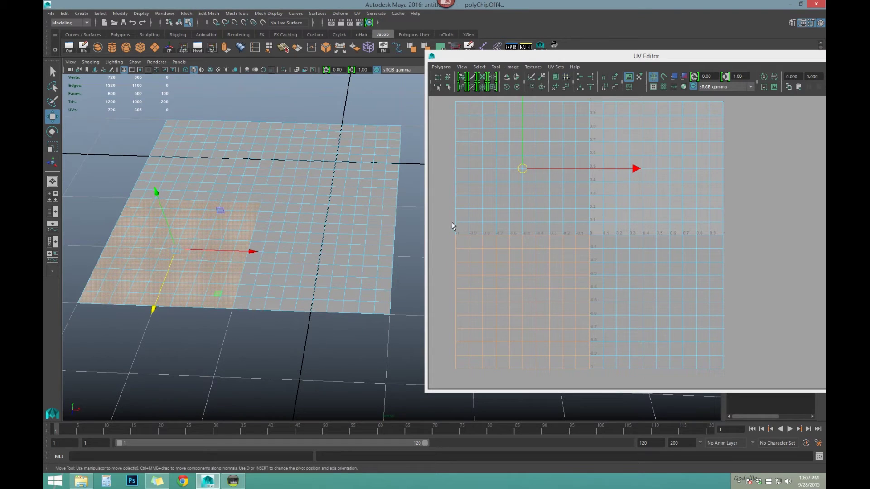
Undo the left-hand patch's duplication and its face selection.
{"action": "scroll", "coordinate": [301, 206], "scroll_direction": "up", "scroll_amount": 3}
{"action": "key", "text": "ctrl+z"}
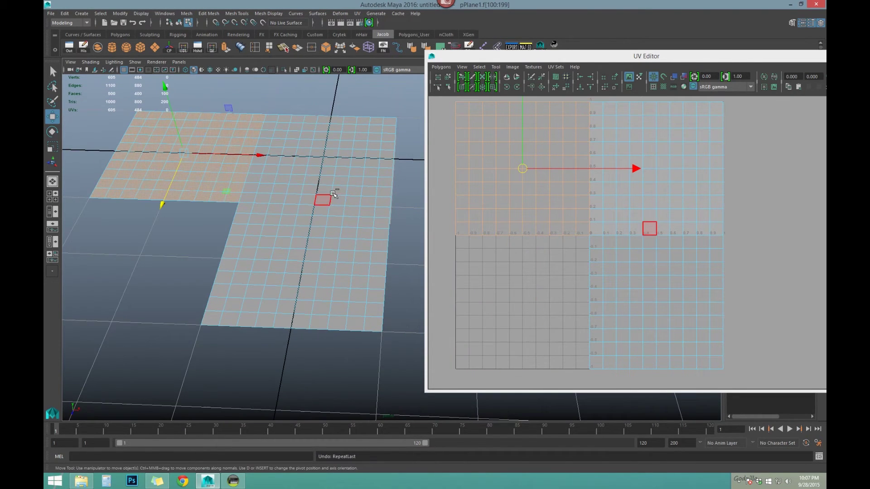
{"action": "key", "text": "ctrl+z"}
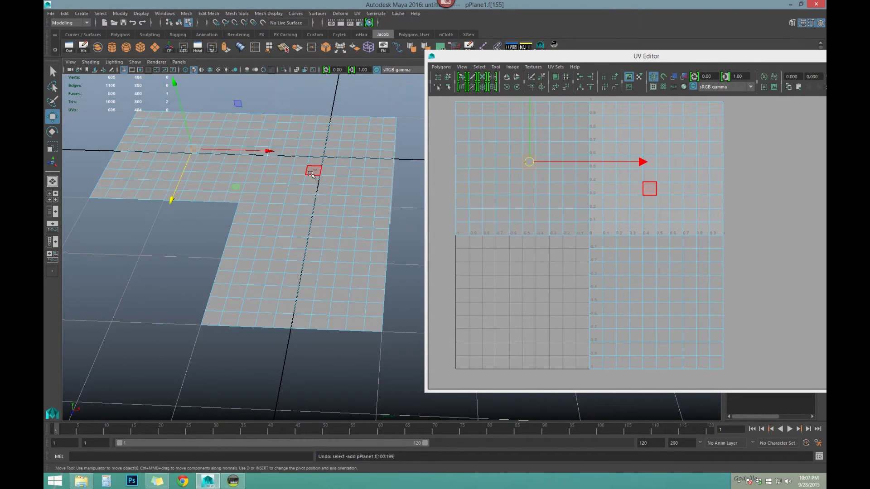
Select all faces of the original patch, duplicate them with the same settings and activate the Move tool.
{"action": "double_click", "coordinate": [315, 180]}
{"action": "middle_click_drag", "start_coordinate": [287, 206], "coordinate": [313, 208], "text": "alt"}
{"action": "right_click_drag", "start_coordinate": [313, 208], "coordinate": [291, 202], "text": "alt"}
{"action": "middle_click_drag", "start_coordinate": [291, 201], "coordinate": [282, 193], "text": "alt"}
{"action": "right_click_drag", "start_coordinate": [282, 192], "coordinate": [288, 196], "text": "alt"}
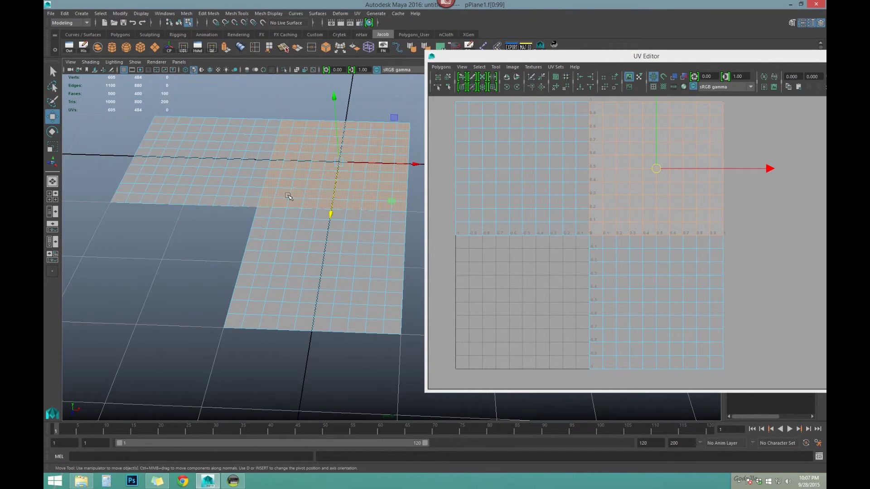
{"action": "key", "text": "g"}
{"action": "key", "text": "w"}
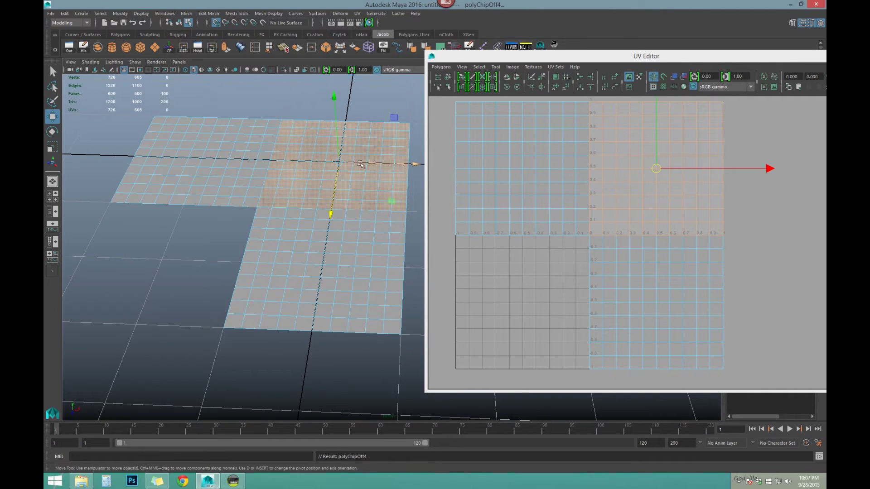
Move the copy with grid snapping by -200 along X and 200 along Z into the empty corner.
{"action": "key", "text": "x"}
{"action": "left_click_drag", "start_coordinate": [362, 165], "coordinate": [239, 169]}
{"action": "key", "text": "ctrl+z"}
{"action": "key", "text": "ctrl+z"}
{"action": "key", "text": "ctrl+z"}
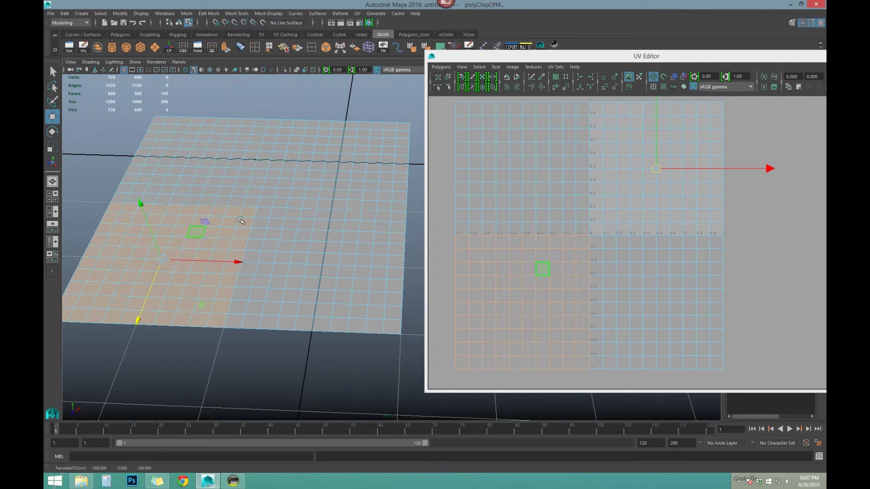
Duplicate the original patch's faces and move the copy along X, grid-snapped, flush against the original patch's right edge.
{"action": "middle_click_drag", "start_coordinate": [307, 188], "coordinate": [203, 194], "text": "alt"}
{"action": "right_click_drag", "start_coordinate": [204, 194], "coordinate": [227, 191], "text": "alt"}
{"action": "right_click_drag", "start_coordinate": [247, 188], "coordinate": [275, 186]}
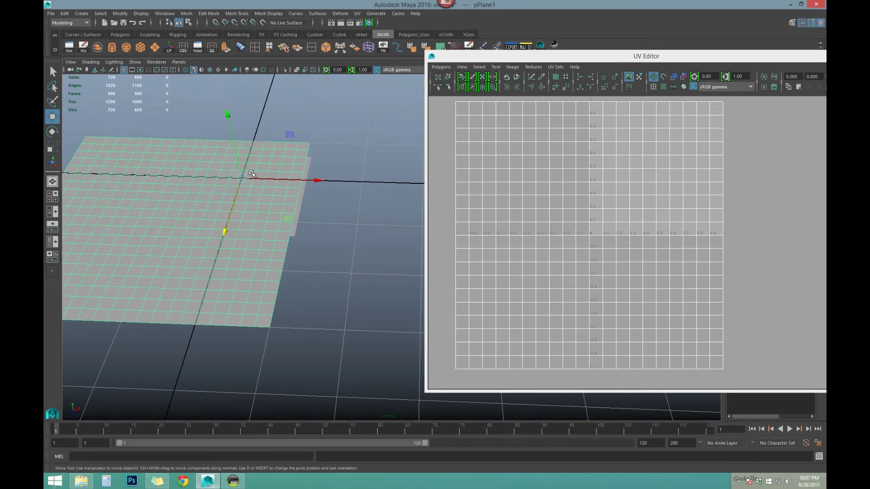
{"action": "double_click", "coordinate": [255, 185]}
{"action": "middle_click_drag", "start_coordinate": [275, 187], "coordinate": [228, 163], "text": "alt"}
{"action": "key", "text": "g"}
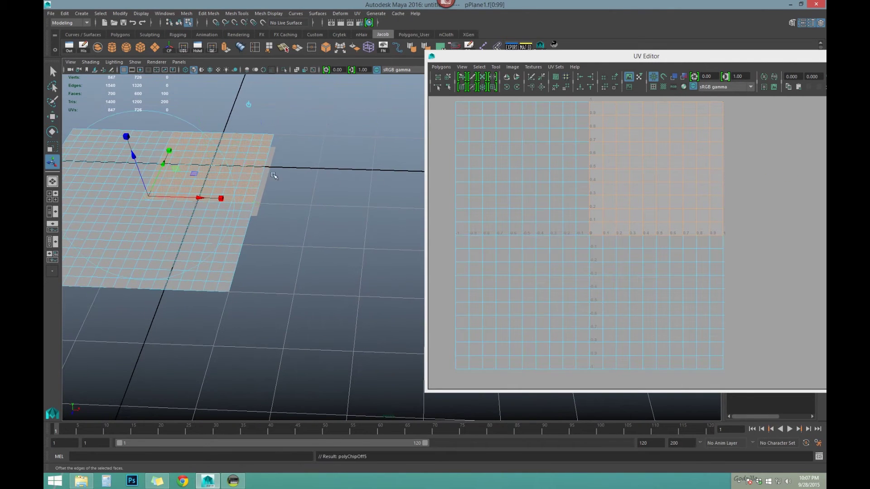
{"action": "key", "text": "x"}
{"action": "key", "text": "w"}
{"action": "left_click_drag", "start_coordinate": [243, 166], "coordinate": [334, 171]}
{"action": "right_click_drag", "start_coordinate": [327, 173], "coordinate": [290, 175], "text": "alt"}
Duplicate the original patch's faces and move the copy, grid-snapped, into the front-right corner of the layout.
{"action": "double_click", "coordinate": [243, 181]}
{"action": "key", "text": "g"}
{"action": "key", "text": "w"}
{"action": "key", "text": "x"}
{"action": "left_click_drag", "start_coordinate": [294, 173], "coordinate": [315, 237]}
{"action": "middle_click_drag", "start_coordinate": [236, 192], "coordinate": [261, 229], "text": "alt"}
Duplicate the original patch's faces and move the copy back along Z, flush against the original patch's rear edge.
{"action": "double_click", "coordinate": [242, 199]}
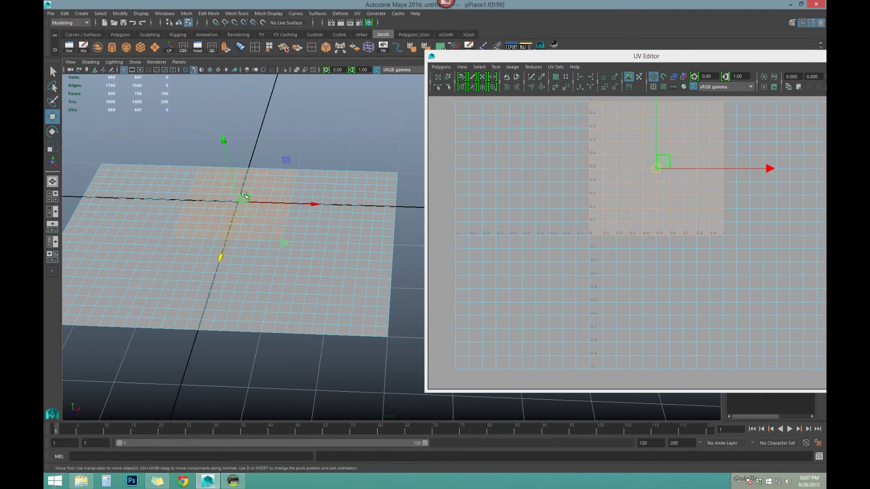
{"action": "right_click_drag", "start_coordinate": [243, 200], "coordinate": [258, 199], "text": "alt"}
{"action": "key", "text": "g"}
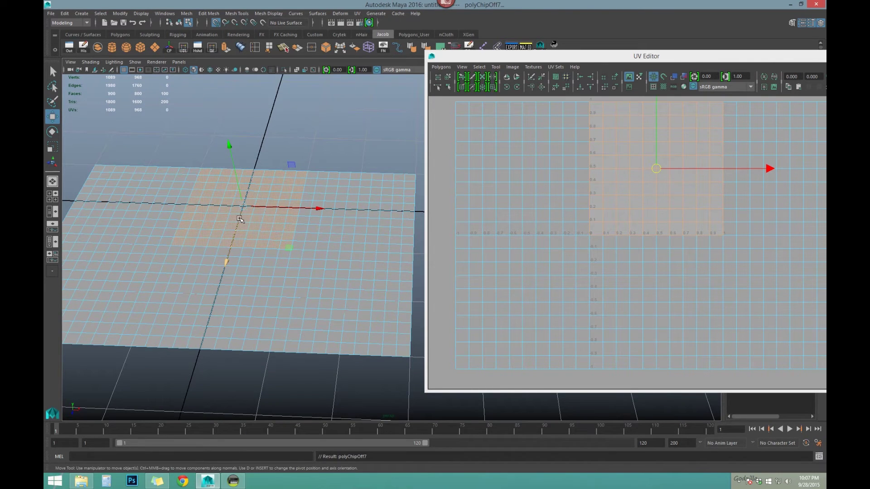
{"action": "left_click_drag", "start_coordinate": [249, 196], "coordinate": [278, 138]}
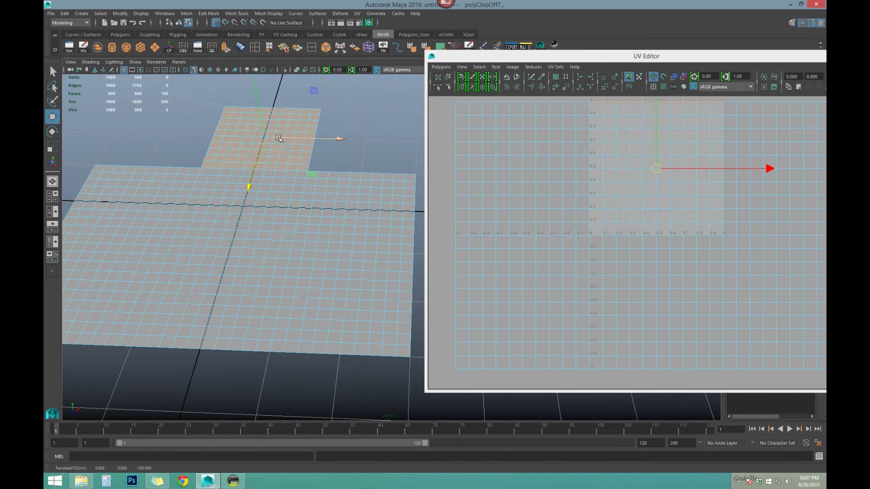
Duplicate the original patch's faces again and move the copy along X and Z into the rear-right corner.
{"action": "key", "text": "w"}
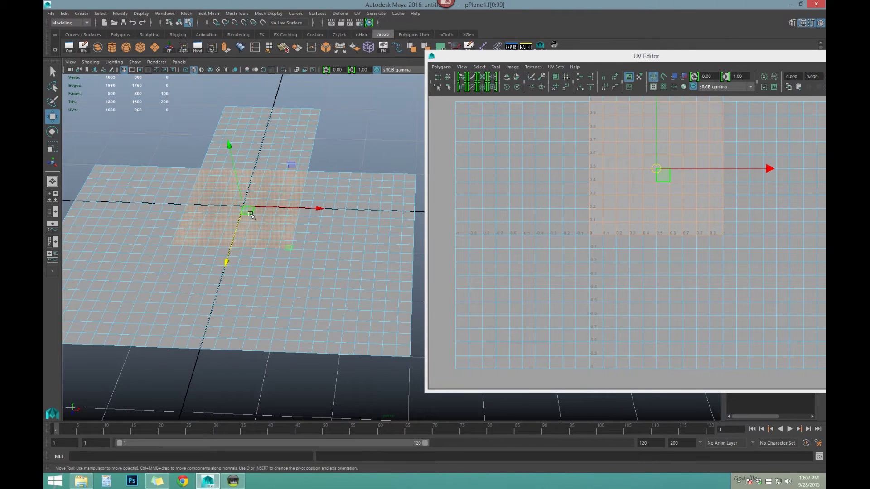
{"action": "key", "text": "g"}
{"action": "left_click_drag", "start_coordinate": [251, 215], "coordinate": [365, 146]}
{"action": "scroll", "coordinate": [284, 179], "scroll_direction": "down", "scroll_amount": 1}
{"action": "middle_click_drag", "start_coordinate": [235, 196], "coordinate": [271, 208], "text": "alt"}
Duplicate the original patch's faces and move the copy into the rear-left corner, completing the three-by-three grid of patches.
{"action": "double_click", "coordinate": [255, 198]}
{"action": "scroll", "coordinate": [255, 198], "scroll_direction": "up", "scroll_amount": 1}
{"action": "key", "text": "g"}
{"action": "key", "text": "w"}
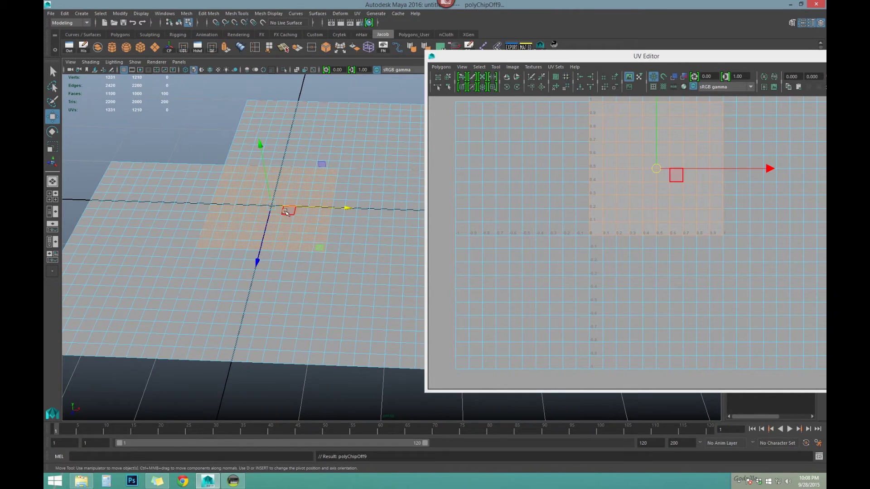
{"action": "left_click_drag", "start_coordinate": [272, 227], "coordinate": [205, 133]}
{"action": "scroll", "coordinate": [294, 189], "scroll_direction": "down", "scroll_amount": 1}
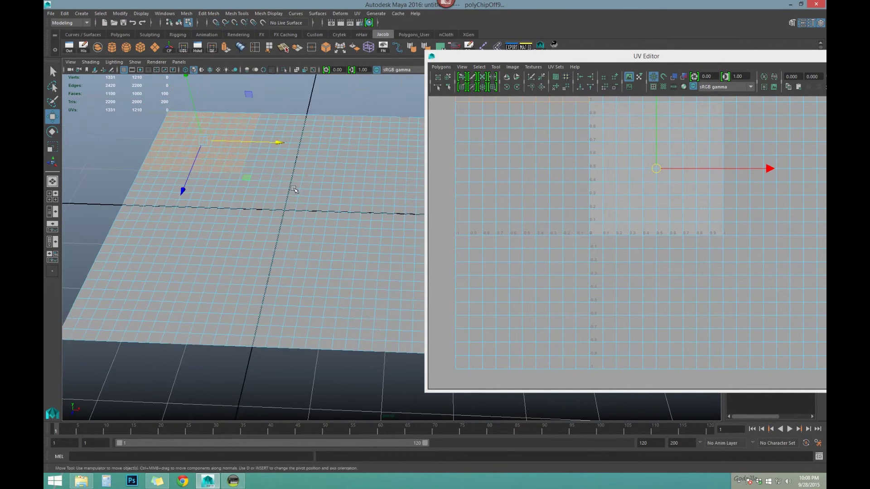
{"action": "scroll", "coordinate": [294, 190], "scroll_direction": "up", "scroll_amount": 1}
Return the mesh to object mode, switch to vertex selection and select all vertices of the combined grid.
{"action": "key", "text": "F8"}
{"action": "scroll", "coordinate": [308, 194], "scroll_direction": "down", "scroll_amount": 2}
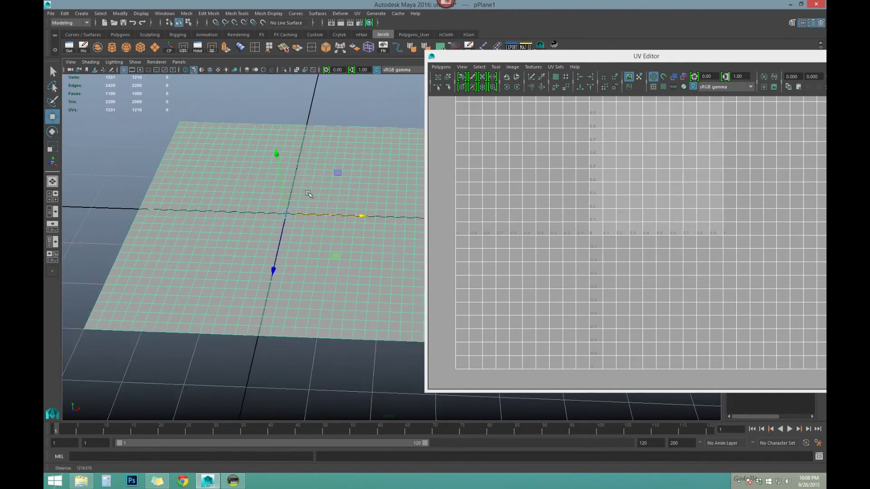
{"action": "left_click_drag", "start_coordinate": [308, 194], "coordinate": [276, 194], "text": "alt"}
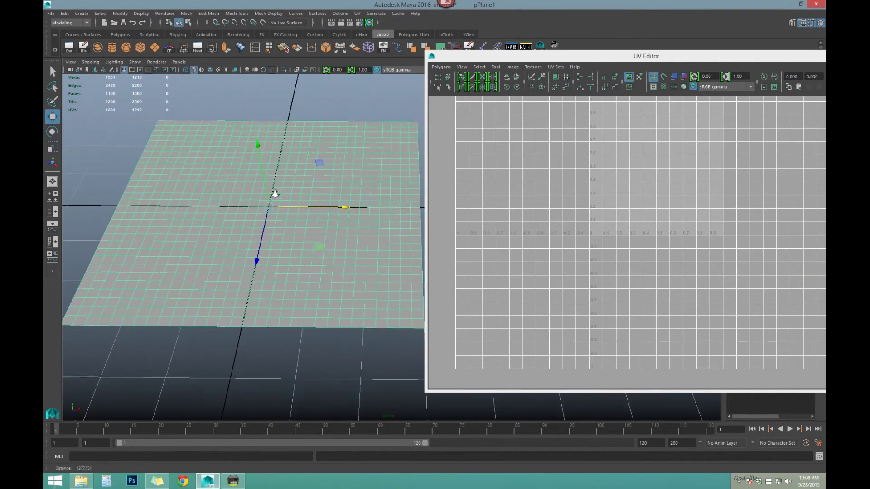
{"action": "right_click_drag", "start_coordinate": [275, 194], "coordinate": [292, 194], "text": "alt"}
{"action": "middle_click_drag", "start_coordinate": [293, 195], "coordinate": [278, 200], "text": "alt"}
{"action": "right_click_drag", "start_coordinate": [278, 200], "coordinate": [240, 184], "text": "alt"}
{"action": "scroll", "coordinate": [245, 186], "scroll_direction": "down", "scroll_amount": 2}
{"action": "middle_click_drag", "start_coordinate": [242, 188], "coordinate": [227, 188], "text": "alt"}
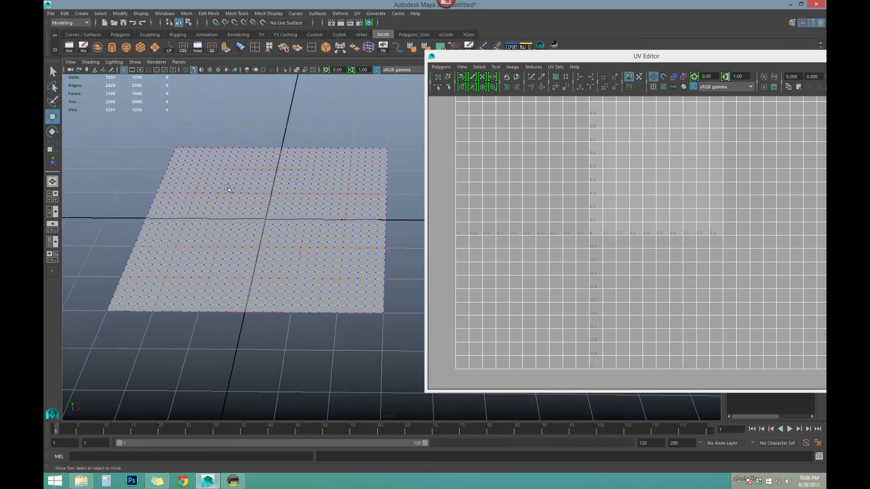
{"action": "left_click_drag", "start_coordinate": [228, 188], "coordinate": [229, 181], "text": "alt"}
{"action": "left_click_drag", "start_coordinate": [74, 115], "coordinate": [405, 343]}
{"action": "scroll", "coordinate": [208, 218], "scroll_direction": "up", "scroll_amount": 2}
{"action": "middle_click_drag", "start_coordinate": [208, 218], "coordinate": [239, 225], "text": "alt"}
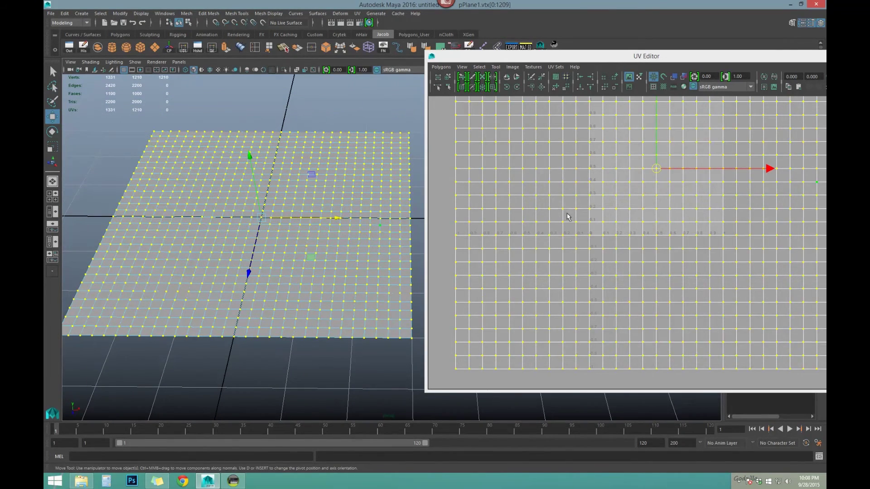
Frame the whole UV layout in the UV Editor and compare it with the mesh's vertices in the viewport.
{"action": "key", "text": "f"}
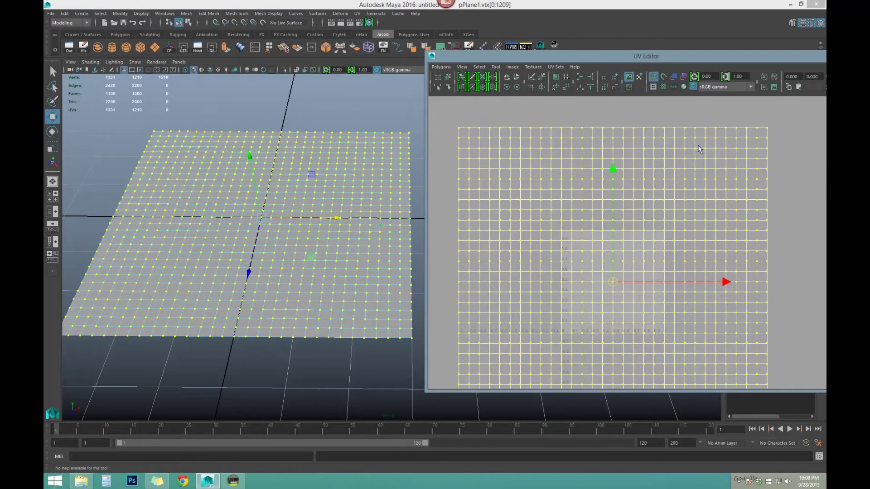
{"action": "scroll", "coordinate": [687, 231], "scroll_direction": "down", "scroll_amount": 1}
{"action": "middle_click_drag", "start_coordinate": [687, 234], "coordinate": [701, 212], "text": "alt"}
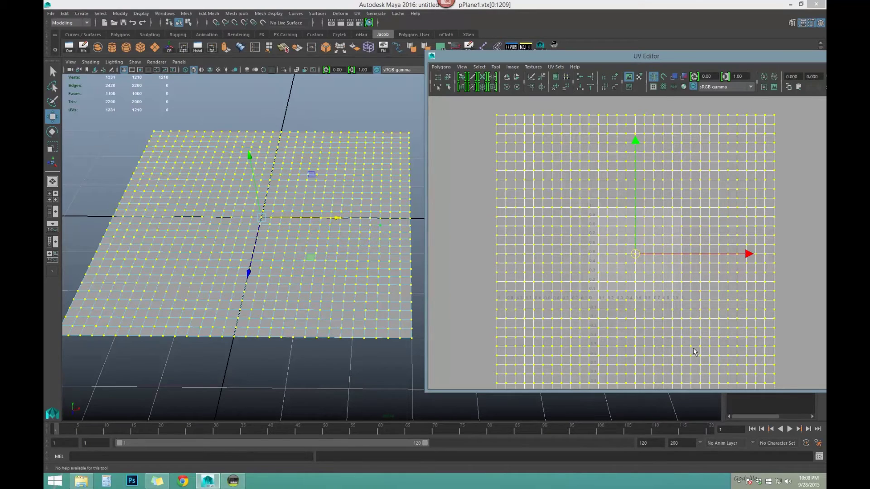
{"action": "scroll", "coordinate": [238, 194], "scroll_direction": "up", "scroll_amount": 5}
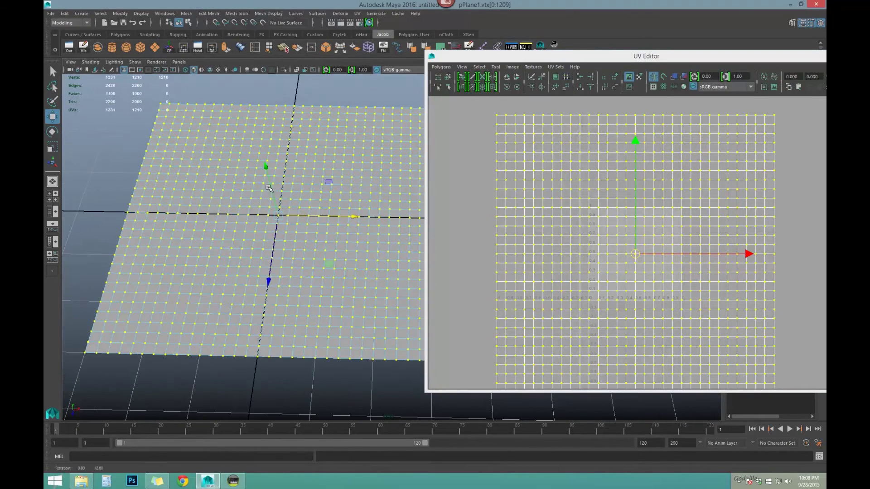
{"action": "scroll", "coordinate": [238, 194], "scroll_direction": "down", "scroll_amount": 2}
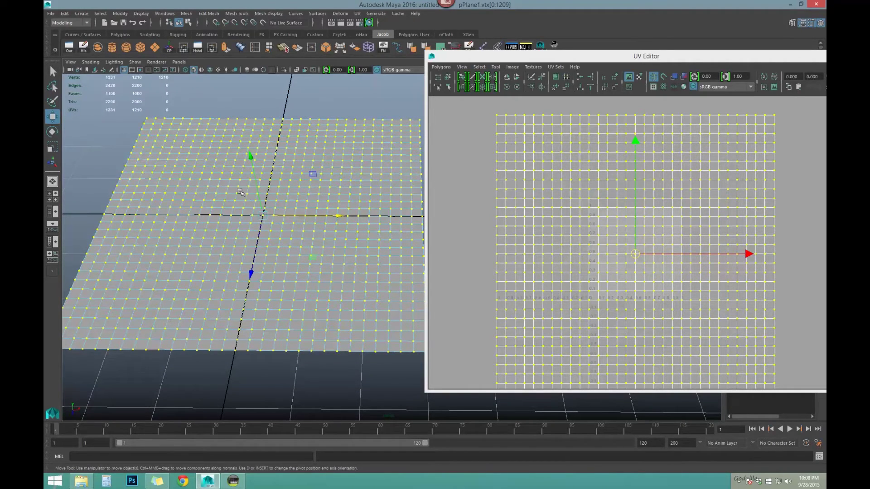
{"action": "middle_click_drag", "start_coordinate": [269, 208], "coordinate": [281, 204], "text": "alt"}
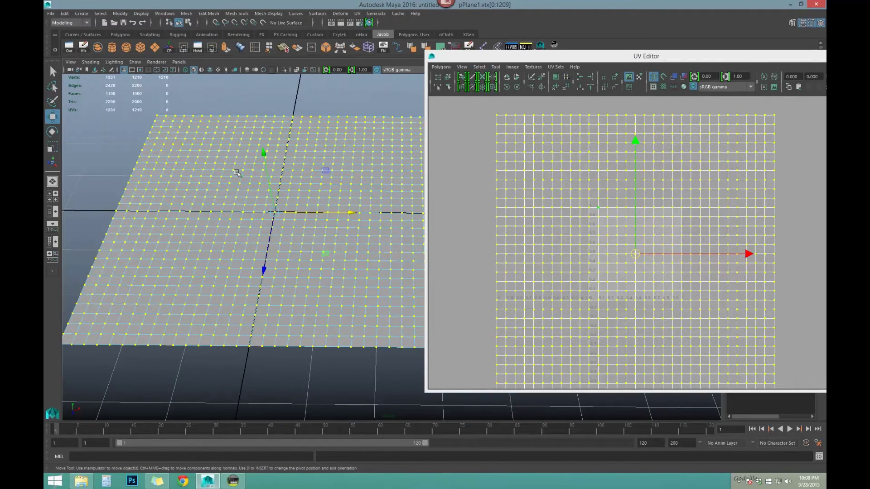
{"action": "right_click", "coordinate": [214, 152]}
{"action": "right_click_drag", "start_coordinate": [214, 153], "coordinate": [216, 169]}
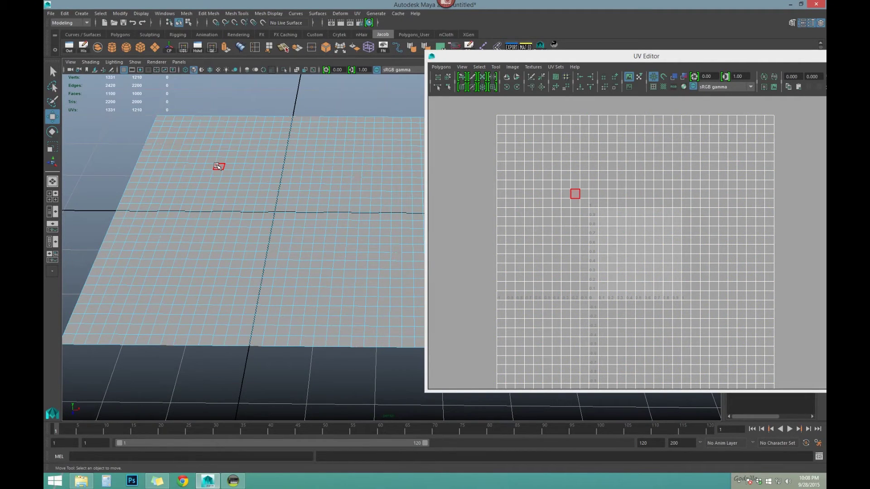
{"action": "key", "text": "ctrl+z"}
Merge all selected vertices so the separate patches are joined into one continuous mesh.
{"action": "right_click_drag", "start_coordinate": [229, 166], "coordinate": [179, 164], "text": "alt"}
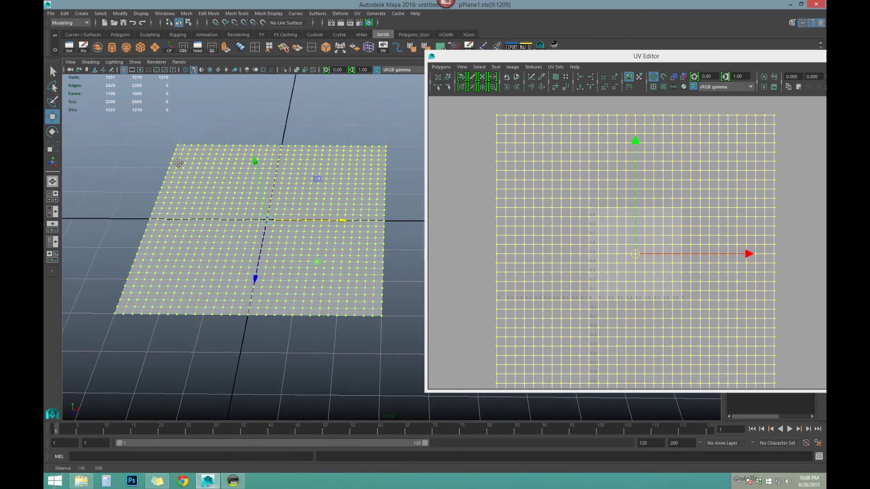
{"action": "middle_click_drag", "start_coordinate": [179, 163], "coordinate": [161, 163], "text": "alt"}
{"action": "right_click_drag", "start_coordinate": [146, 147], "coordinate": [100, 135], "text": "alt"}
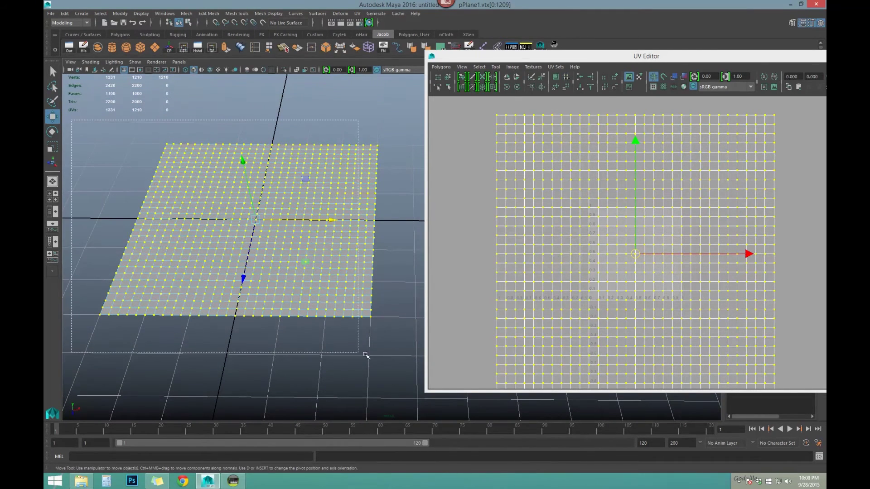
{"action": "right_click_drag", "start_coordinate": [312, 191], "coordinate": [331, 156], "text": "shift"}
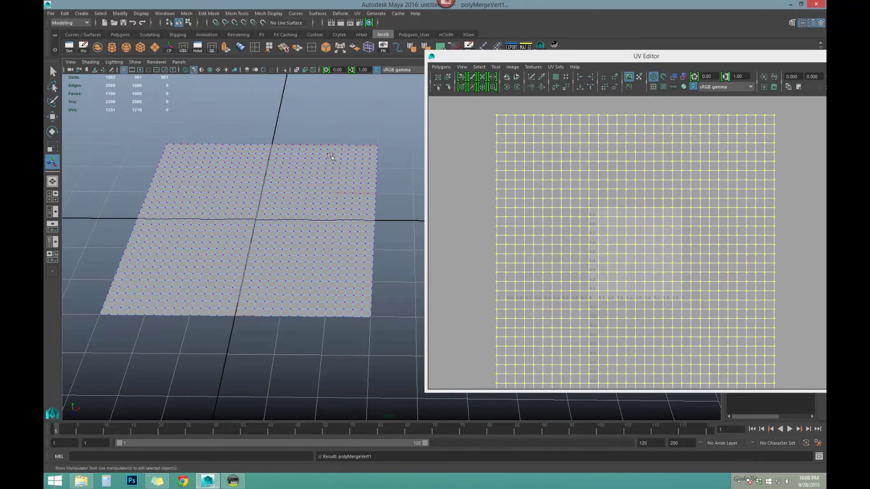
{"action": "middle_click_drag", "start_coordinate": [251, 187], "coordinate": [262, 183], "text": "alt"}
{"action": "mouse_move", "coordinate": [262, 183]}
{"action": "right_mouse_down", "text": "alt"}
{"action": "mouse_move", "coordinate": [297, 183]}
{"action": "mouse_move", "coordinate": [249, 187]}
{"action": "right_mouse_up", "text": "alt"}
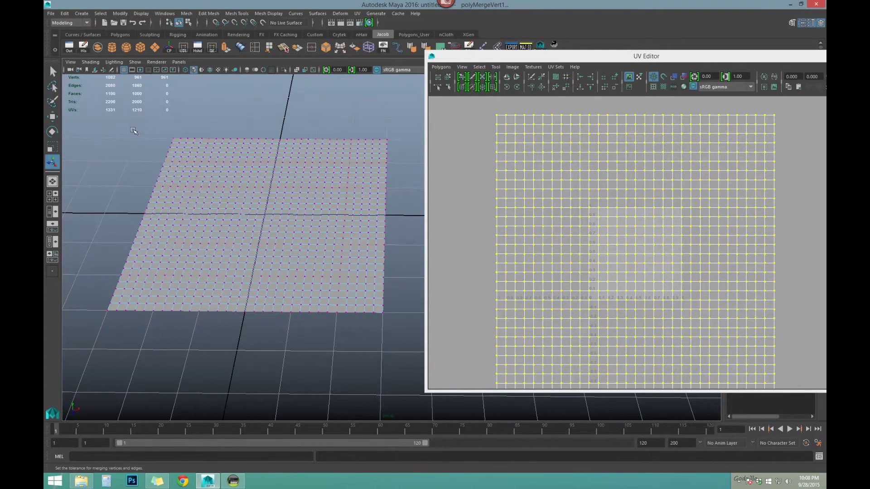
Select all vertices of the combined grid again and merge them once more.
{"action": "left_click_drag", "start_coordinate": [132, 129], "coordinate": [274, 268], "text": "alt"}
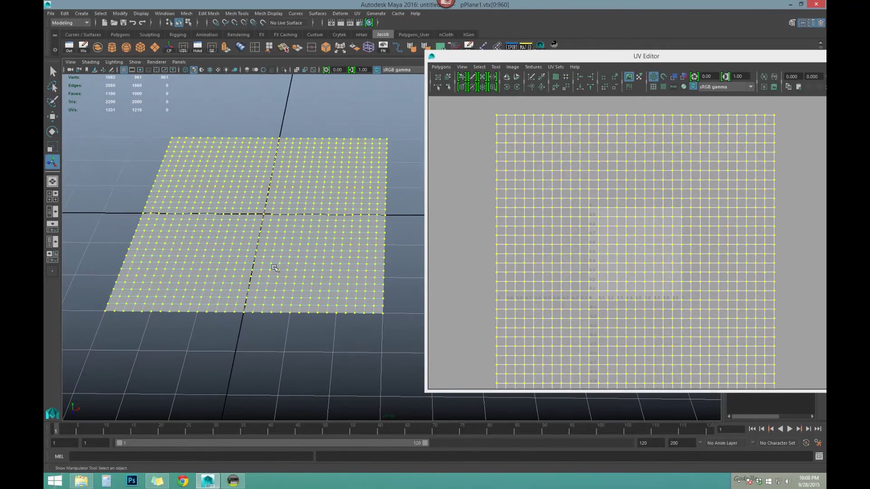
{"action": "right_click", "coordinate": [396, 203], "text": "shift"}
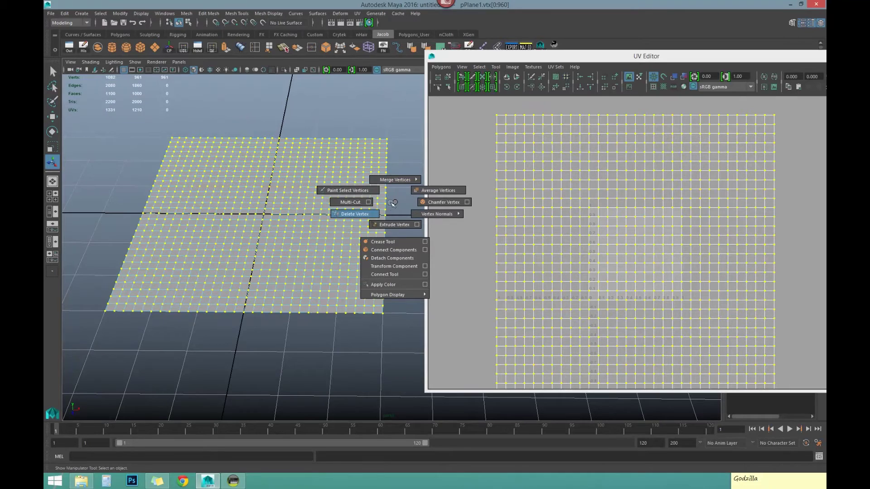
{"action": "mouse_move", "coordinate": [397, 176]}
{"action": "left_click", "coordinate": [430, 163]}
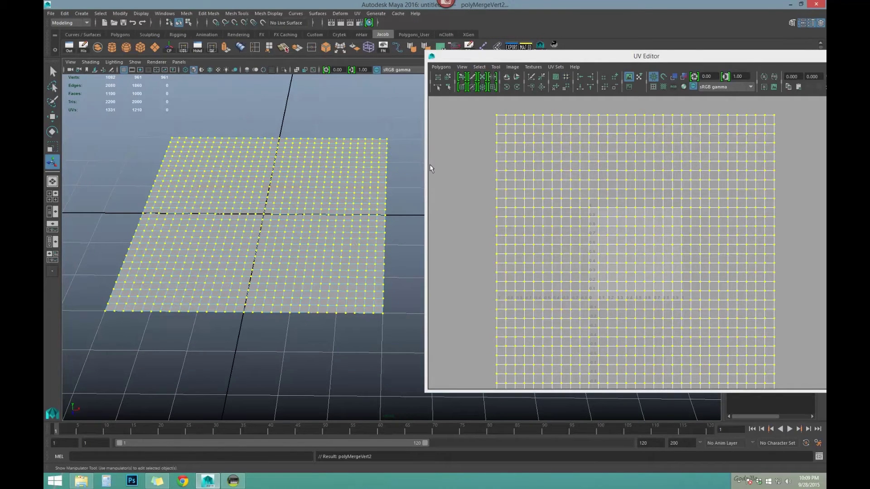
{"action": "scroll", "coordinate": [251, 204], "scroll_direction": "up", "scroll_amount": 3}
{"action": "scroll", "coordinate": [252, 203], "scroll_direction": "up", "scroll_amount": 1}
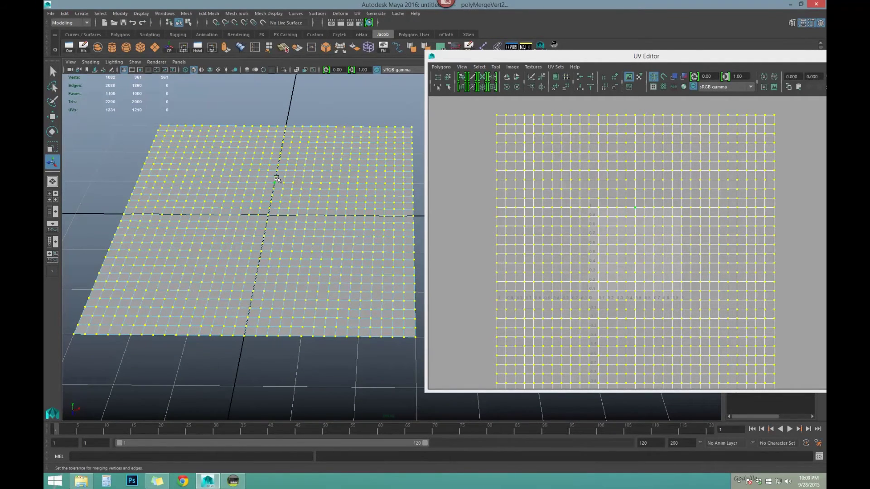
Switch the mesh to face selection, select all faces and compare them with the layout in the UV Editor.
{"action": "mouse_move", "coordinate": [276, 177]}
{"action": "right_mouse_down"}
{"action": "mouse_move", "coordinate": [313, 167]}
{"action": "mouse_move", "coordinate": [275, 164]}
{"action": "mouse_move", "coordinate": [278, 186]}
{"action": "right_mouse_up"}
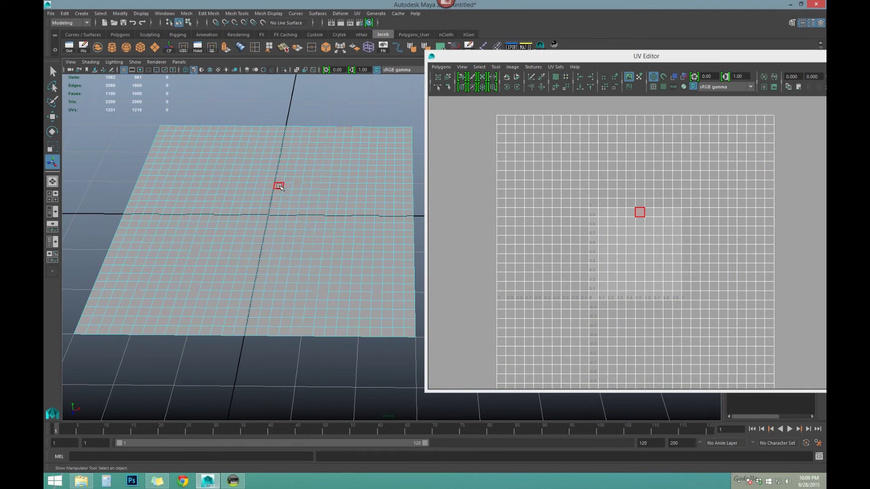
{"action": "double_click", "coordinate": [280, 180]}
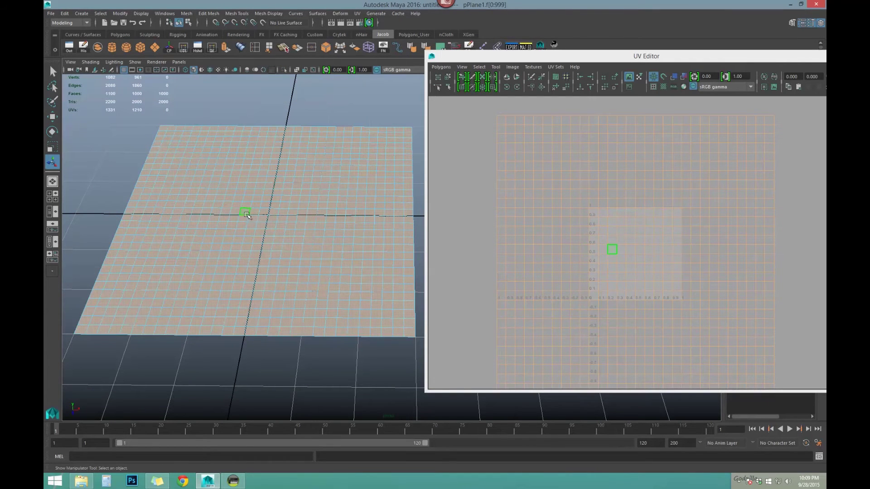
{"action": "scroll", "coordinate": [267, 209], "scroll_direction": "up", "scroll_amount": 3}
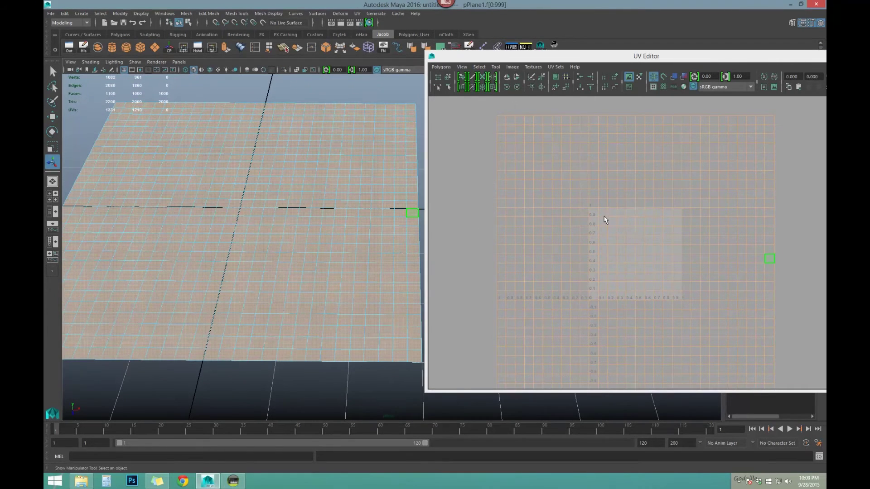
{"action": "mouse_move", "coordinate": [325, 189]}
{"action": "left_mouse_down", "text": "alt"}
{"action": "mouse_move", "coordinate": [287, 172]}
{"action": "mouse_move", "coordinate": [298, 191]}
{"action": "left_mouse_up", "text": "alt"}
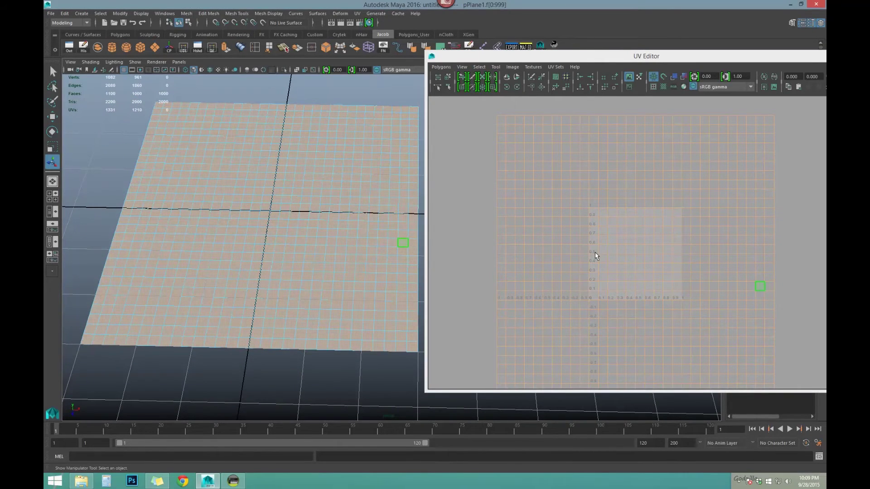
{"action": "scroll", "coordinate": [595, 257], "scroll_direction": "up", "scroll_amount": 5}
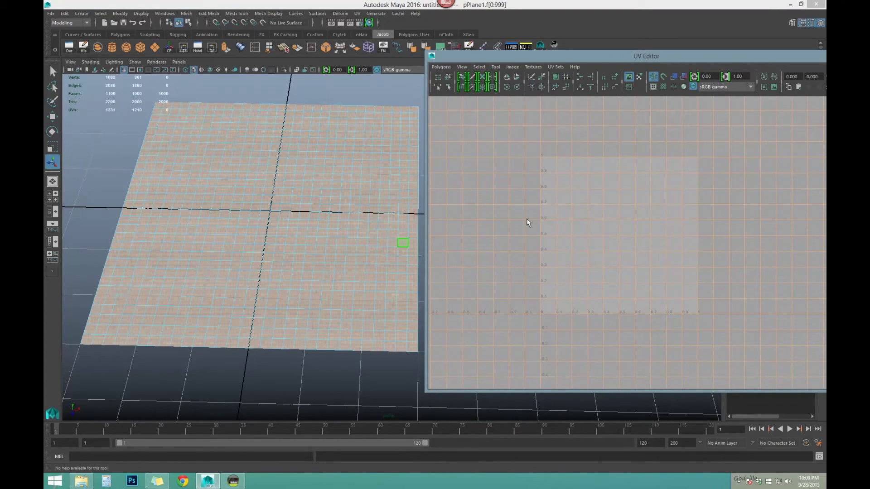
{"action": "scroll", "coordinate": [583, 176], "scroll_direction": "down", "scroll_amount": 3}
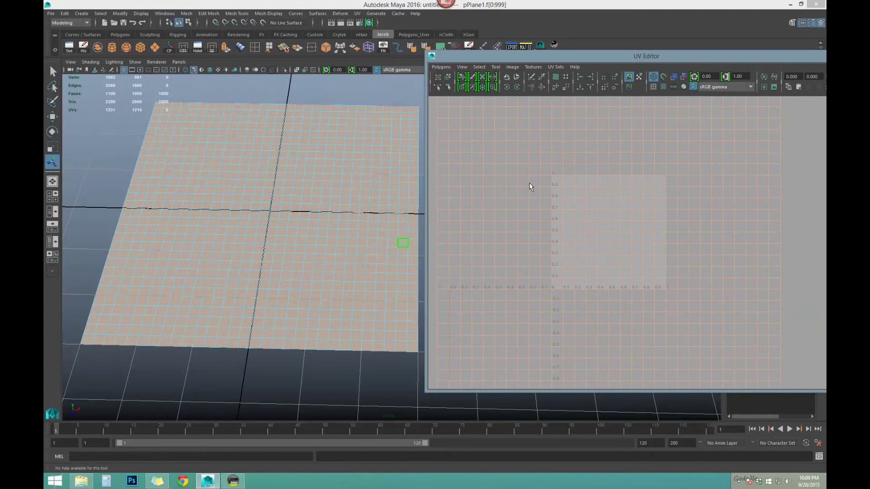
Select the grid's rear rows and right-hand columns of faces to check the matching UV areas, and clear the selection.
{"action": "right_click_drag", "start_coordinate": [339, 186], "coordinate": [303, 159], "text": "alt"}
{"action": "left_click_drag", "start_coordinate": [303, 159], "coordinate": [264, 163], "text": "alt"}
{"action": "middle_click_drag", "start_coordinate": [264, 163], "coordinate": [257, 183], "text": "alt"}
{"action": "left_click_drag", "start_coordinate": [258, 182], "coordinate": [263, 167], "text": "alt"}
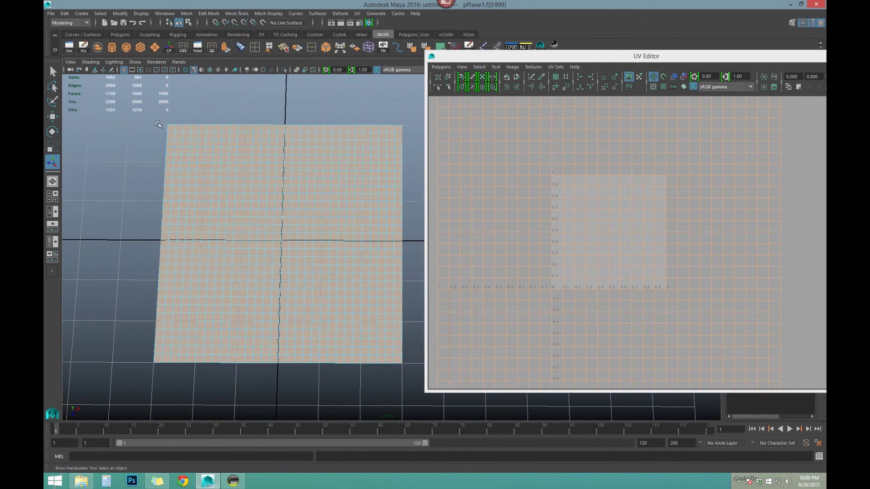
{"action": "left_click_drag", "start_coordinate": [185, 123], "coordinate": [326, 168]}
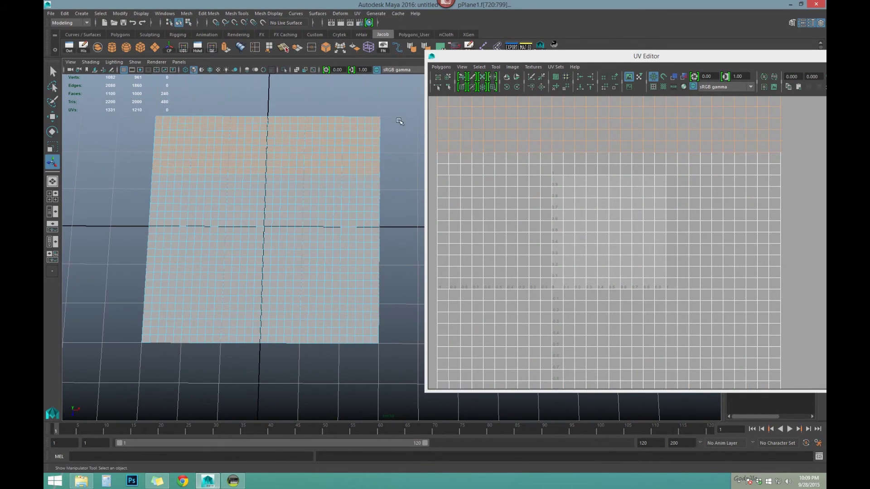
{"action": "left_click_drag", "start_coordinate": [399, 120], "coordinate": [318, 374]}
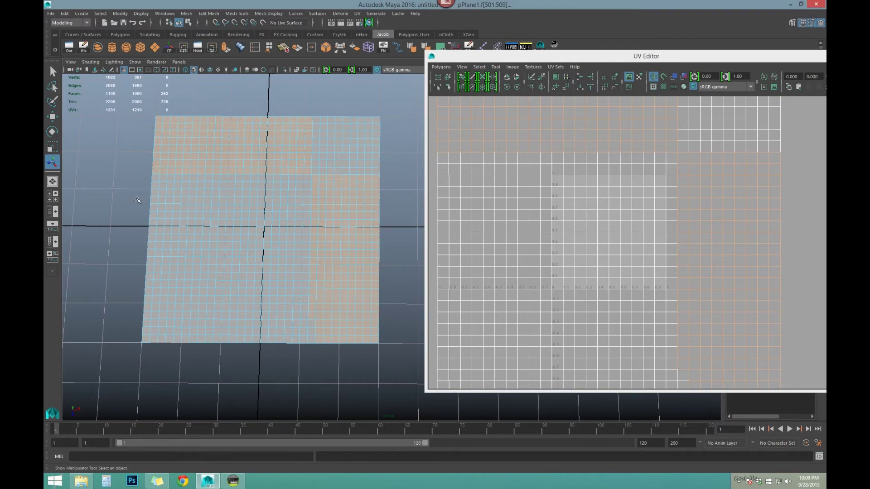
{"action": "key", "text": "f"}
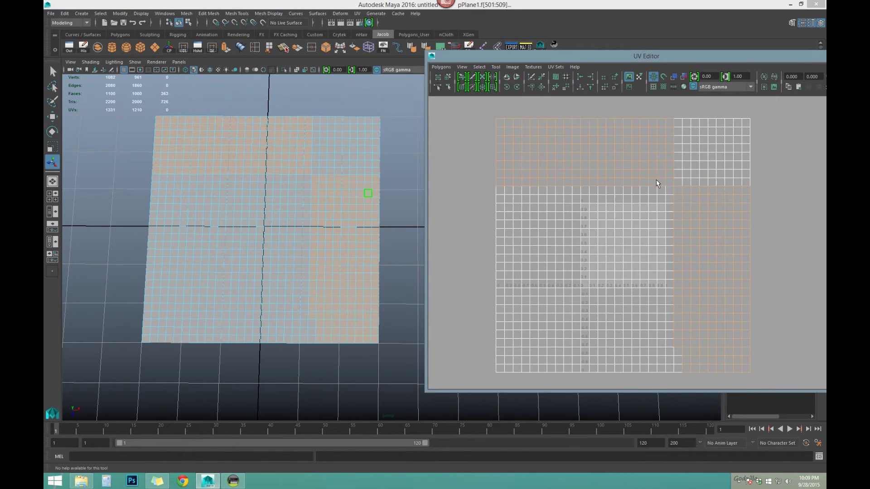
{"action": "key", "text": "w"}
{"action": "left_click", "coordinate": [397, 178]}
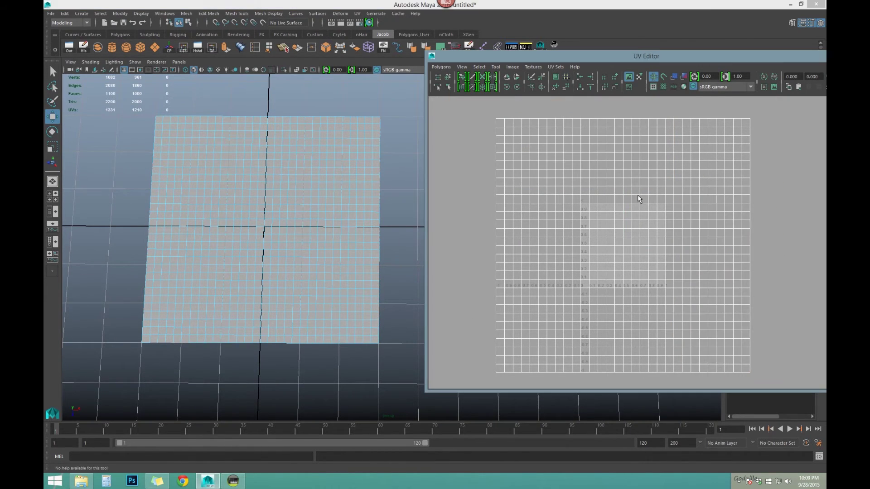
Select the central patch's faces inside the 0–1 UV tile and grow the selection outward by three face rings.
{"action": "scroll", "coordinate": [625, 194], "scroll_direction": "up", "scroll_amount": 3}
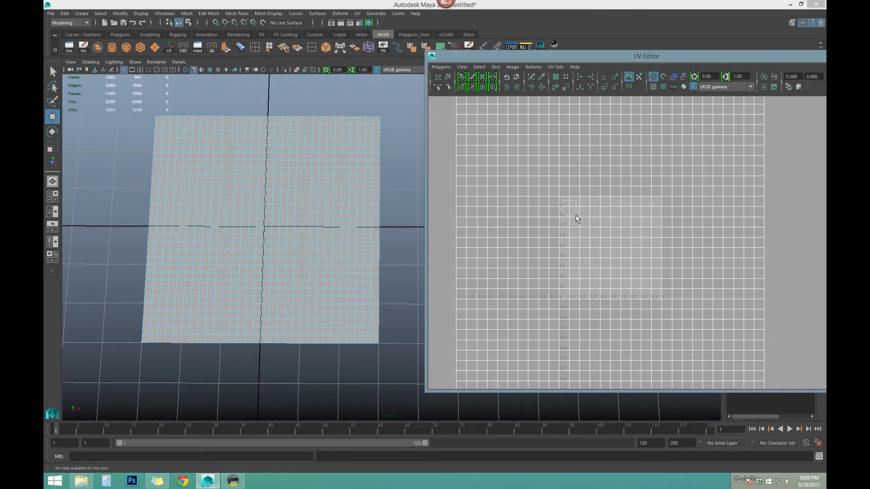
{"action": "left_click_drag", "start_coordinate": [577, 218], "coordinate": [656, 295]}
{"action": "scroll", "coordinate": [596, 227], "scroll_direction": "up", "scroll_amount": 1}
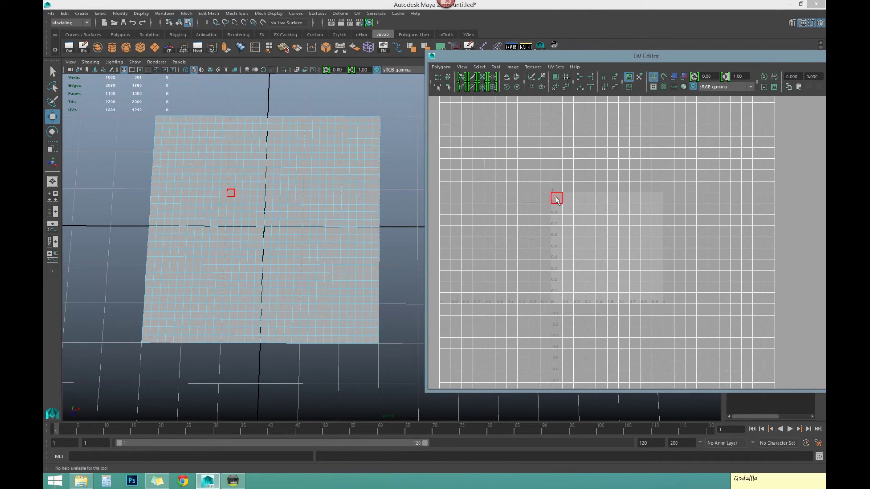
{"action": "left_click_drag", "start_coordinate": [557, 200], "coordinate": [659, 304]}
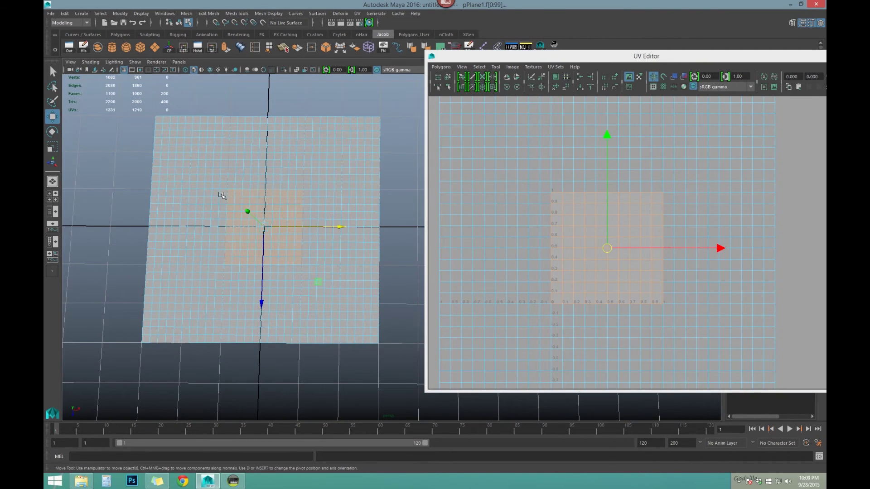
{"action": "left_click_drag", "start_coordinate": [244, 195], "coordinate": [265, 172], "text": "alt"}
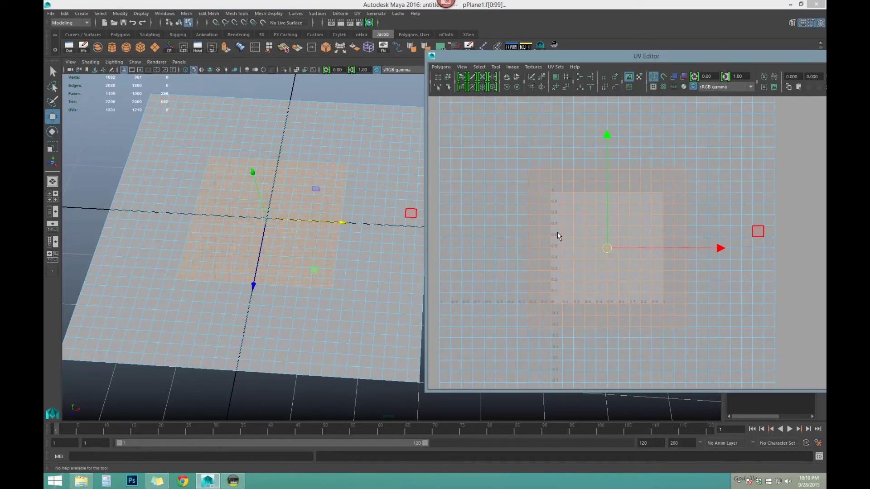
{"action": "key", "text": "shift+period"}
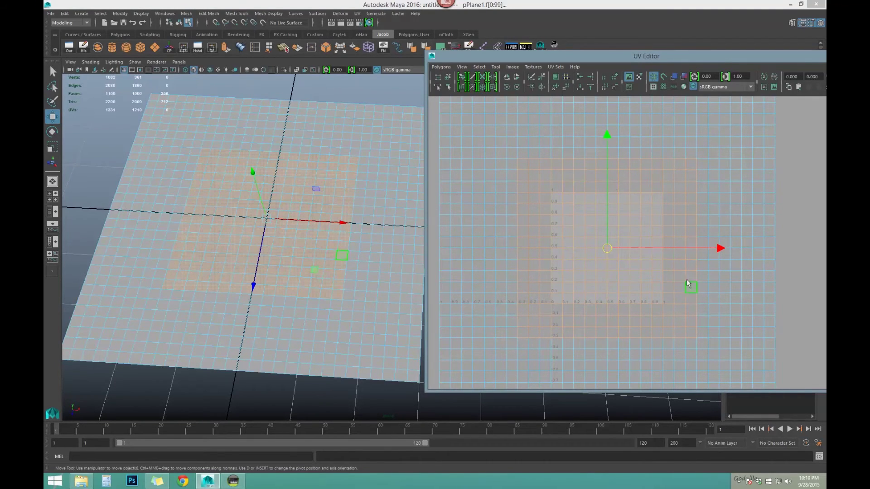
{"action": "left_click", "coordinate": [305, 223]}
{"action": "right_click_drag", "start_coordinate": [305, 225], "coordinate": [282, 221], "text": "alt"}
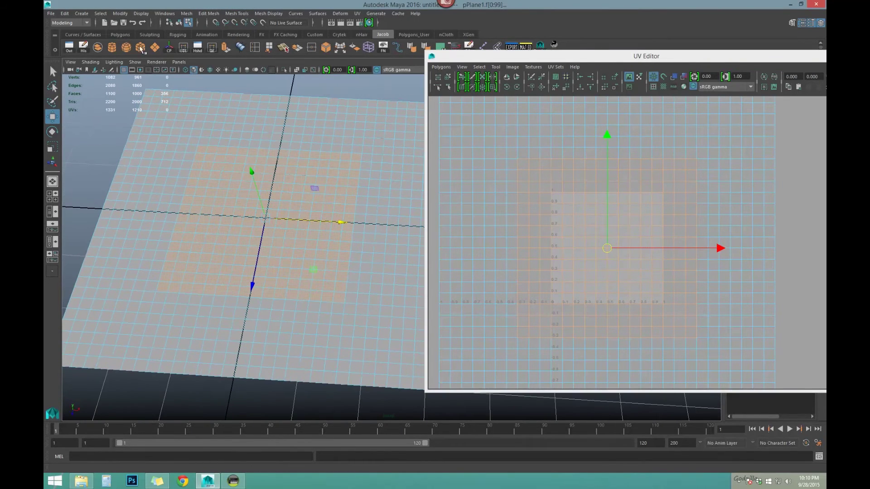
Invert the face selection and delete the outer faces, keeping the central patch with its three-face border.
{"action": "left_click", "coordinate": [65, 14]}
{"action": "mouse_move", "coordinate": [83, 113]}
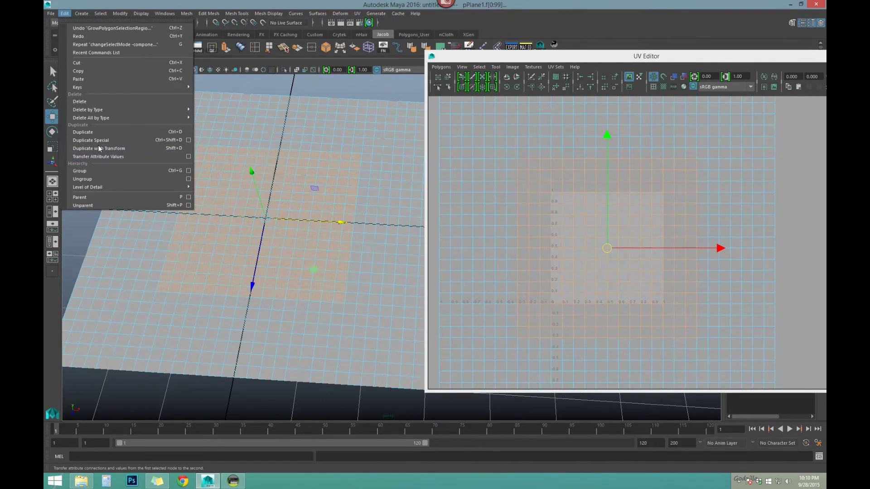
{"action": "mouse_move", "coordinate": [101, 15]}
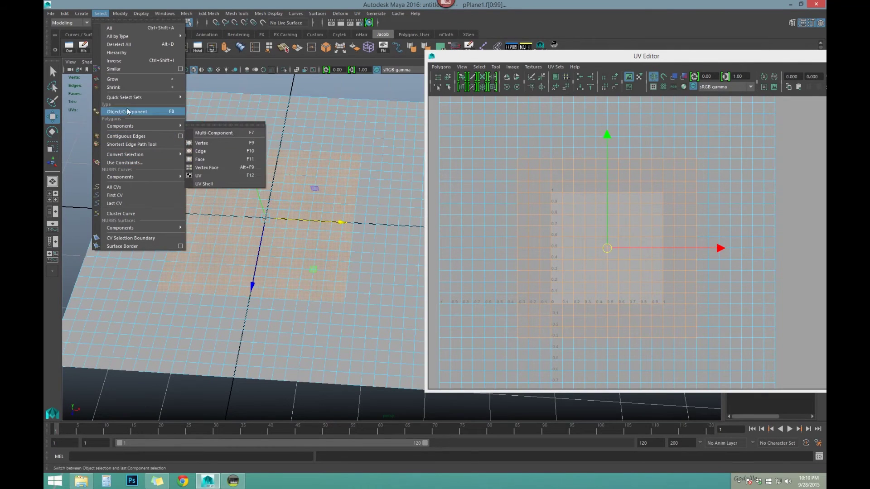
{"action": "left_click", "coordinate": [122, 64]}
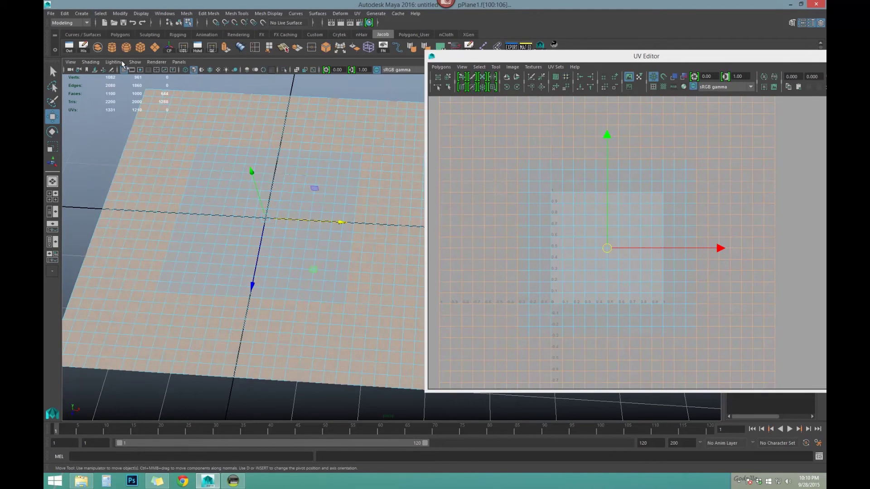
{"action": "left_click_drag", "start_coordinate": [252, 122], "coordinate": [286, 138], "text": "alt"}
{"action": "middle_click_drag", "start_coordinate": [286, 138], "coordinate": [260, 132], "text": "alt"}
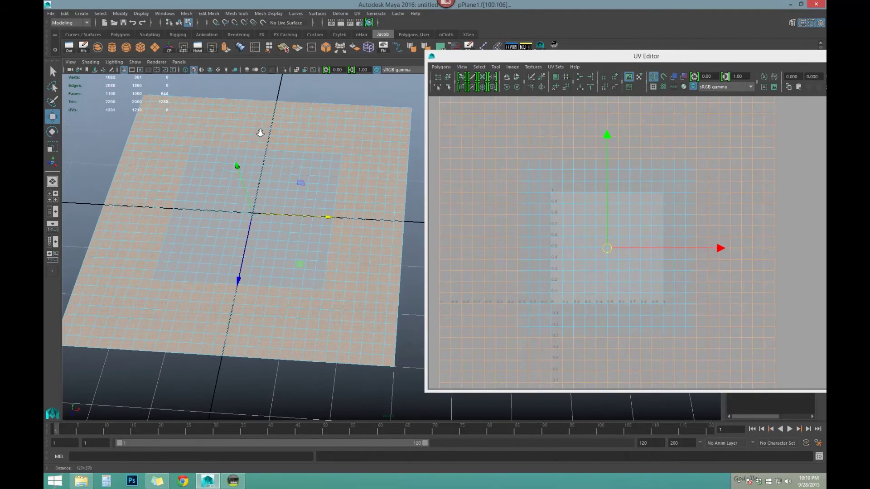
{"action": "key", "text": "Delete"}
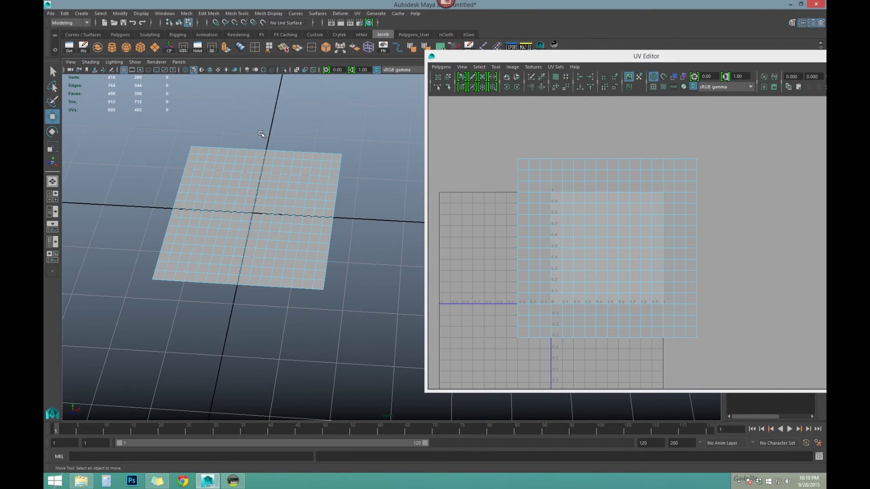
Return the trimmed plane to object mode, select it and inspect it from above and from a low angle.
{"action": "scroll", "coordinate": [286, 182], "scroll_direction": "up", "scroll_amount": 6}
{"action": "right_click_drag", "start_coordinate": [280, 178], "coordinate": [317, 159]}
{"action": "left_click_drag", "start_coordinate": [312, 161], "coordinate": [276, 174], "text": "alt"}
{"action": "mouse_move", "coordinate": [304, 202]}
{"action": "left_mouse_down", "text": "alt"}
{"action": "mouse_move", "coordinate": [321, 160]}
{"action": "mouse_move", "coordinate": [266, 216]}
{"action": "mouse_move", "coordinate": [300, 182]}
{"action": "mouse_move", "coordinate": [293, 190]}
{"action": "left_mouse_up", "text": "alt"}
{"action": "left_click_drag", "start_coordinate": [235, 186], "coordinate": [272, 181], "text": "alt"}
{"action": "left_click", "coordinate": [254, 93]}
{"action": "left_click", "coordinate": [285, 182]}
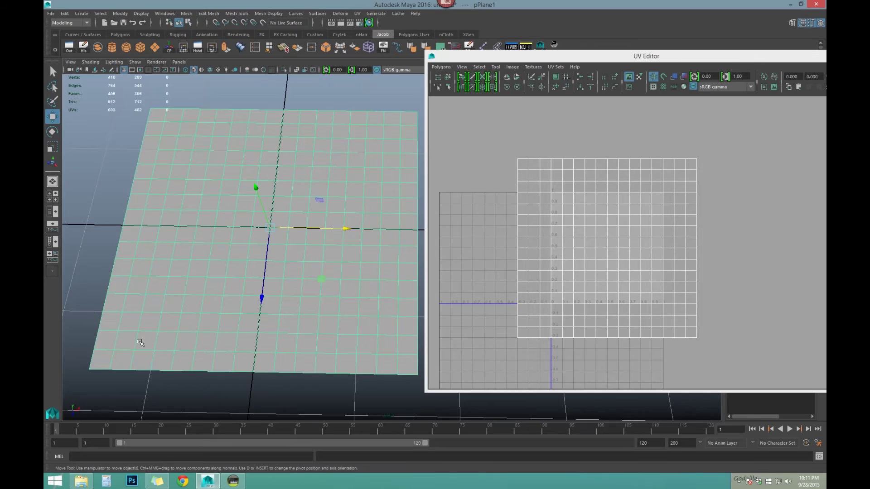
{"action": "left_click_drag", "start_coordinate": [259, 254], "coordinate": [202, 298], "text": "alt"}
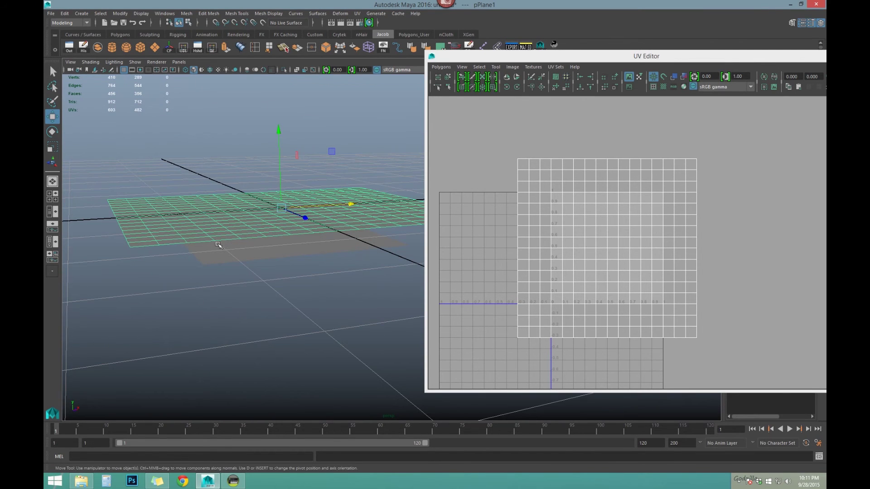
{"action": "left_click_drag", "start_coordinate": [218, 246], "coordinate": [202, 189], "text": "alt"}
Select the faces inside the 0–1 UV tile and grow the selection outward by one face ring.
{"action": "right_click_drag", "start_coordinate": [562, 198], "coordinate": [560, 210]}
{"action": "left_click", "coordinate": [556, 198]}
{"action": "left_click_drag", "start_coordinate": [573, 226], "coordinate": [660, 304]}
{"action": "middle_click_drag", "start_coordinate": [280, 173], "coordinate": [276, 169], "text": "alt"}
{"action": "right_click_drag", "start_coordinate": [275, 170], "coordinate": [270, 165], "text": "alt"}
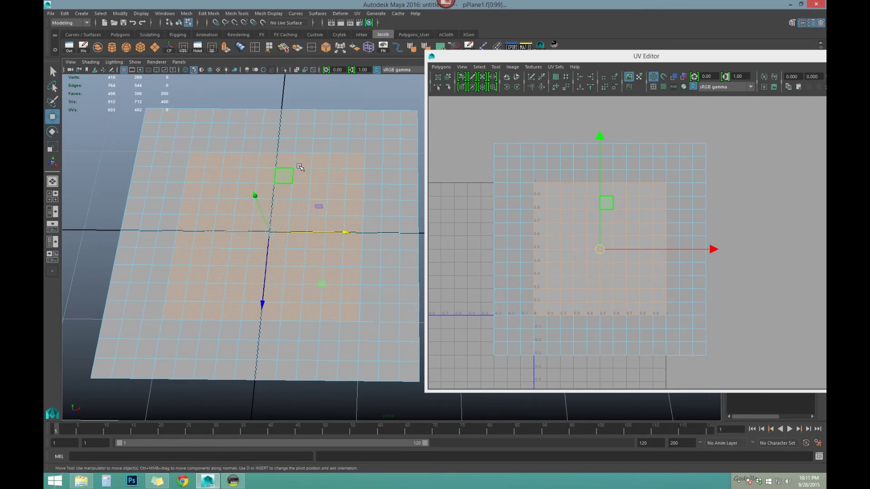
{"action": "middle_click_drag", "start_coordinate": [299, 167], "coordinate": [289, 162], "text": "alt"}
{"action": "right_click_drag", "start_coordinate": [289, 162], "coordinate": [292, 162], "text": "alt"}
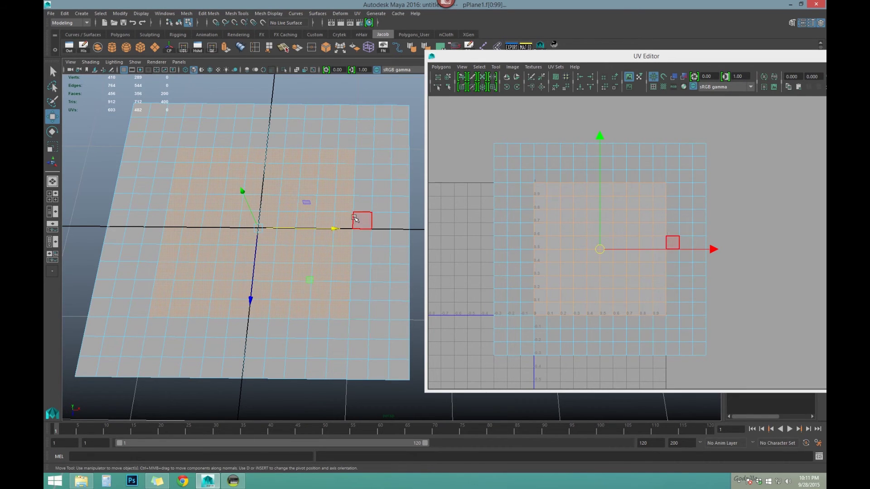
{"action": "right_click_drag", "start_coordinate": [272, 220], "coordinate": [346, 199], "text": "alt"}
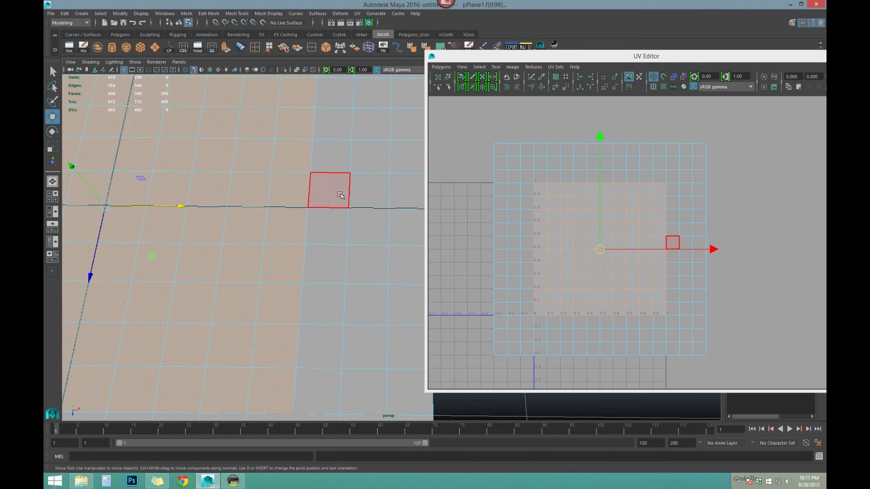
{"action": "scroll", "coordinate": [341, 195], "scroll_direction": "down", "scroll_amount": 5}
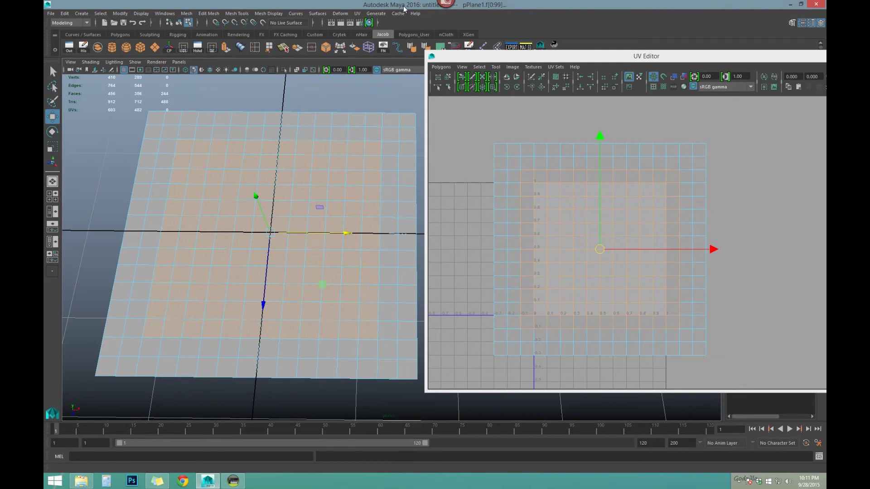
Subdivide the selected central faces with Add Divisions and inspect the border with the coarser outer faces.
{"action": "left_click", "coordinate": [213, 14]}
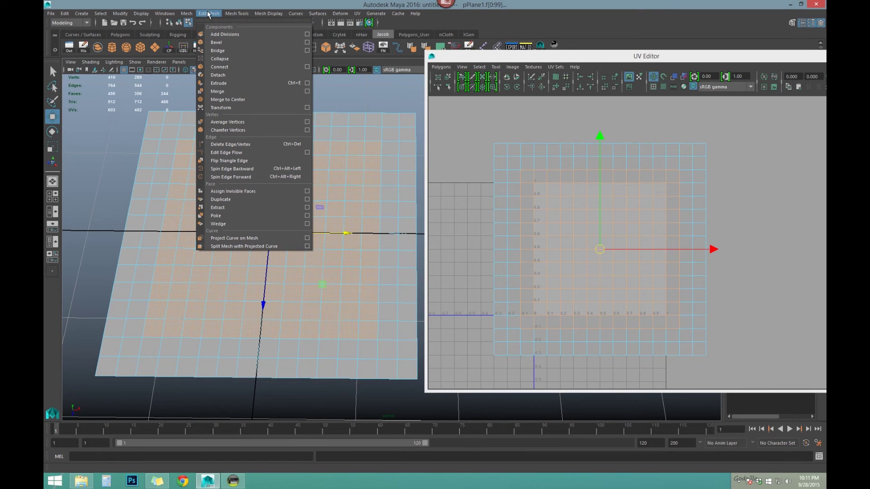
{"action": "left_click", "coordinate": [218, 35]}
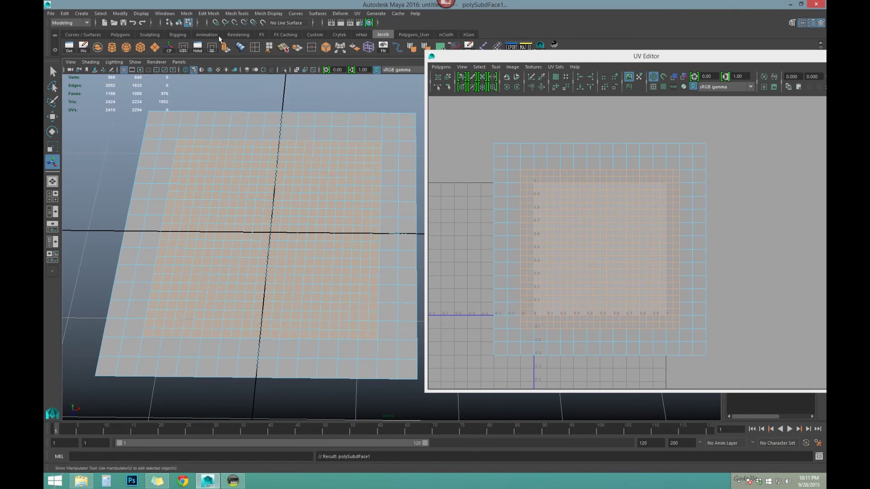
{"action": "right_click_drag", "start_coordinate": [271, 133], "coordinate": [231, 172], "text": "alt"}
{"action": "middle_click_drag", "start_coordinate": [231, 173], "coordinate": [243, 160], "text": "alt"}
{"action": "right_click_drag", "start_coordinate": [243, 159], "coordinate": [230, 156], "text": "alt"}
{"action": "scroll", "coordinate": [231, 155], "scroll_direction": "up", "scroll_amount": 1}
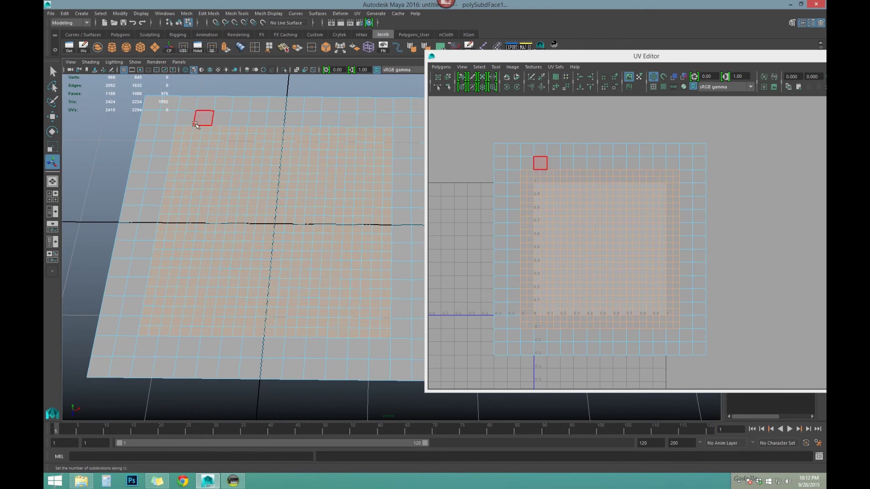
Grow the face selection outward by one ring and subdivide the enlarged area with Add Divisions.
{"action": "right_click_drag", "start_coordinate": [260, 178], "coordinate": [292, 165], "text": "alt"}
{"action": "middle_click_drag", "start_coordinate": [292, 166], "coordinate": [286, 162], "text": "alt"}
{"action": "right_click_drag", "start_coordinate": [287, 162], "coordinate": [292, 168], "text": "alt"}
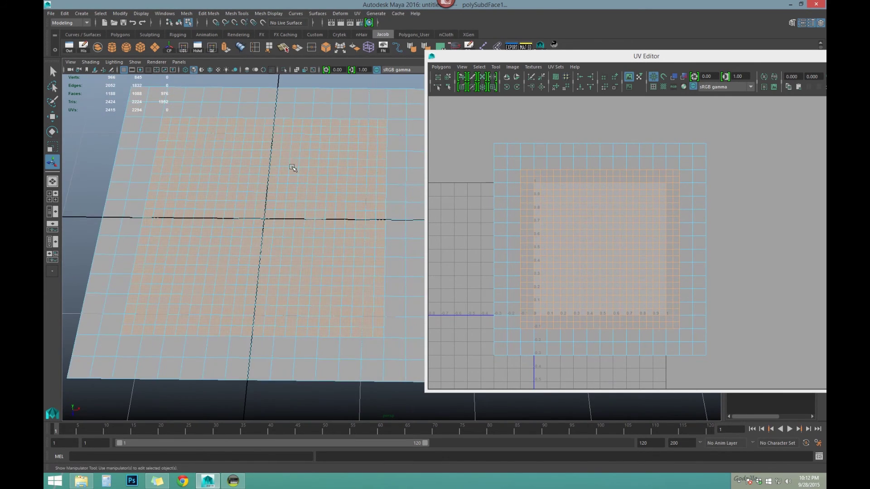
{"action": "right_click_drag", "start_coordinate": [233, 121], "coordinate": [227, 120], "text": "alt"}
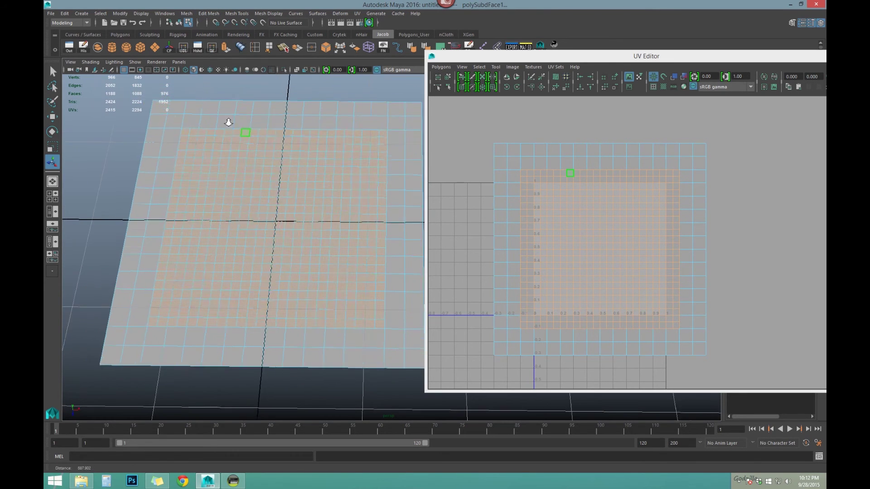
{"action": "middle_click_drag", "start_coordinate": [228, 120], "coordinate": [206, 111], "text": "alt"}
{"action": "right_click_drag", "start_coordinate": [206, 111], "coordinate": [204, 111], "text": "alt"}
{"action": "scroll", "coordinate": [219, 138], "scroll_direction": "up", "scroll_amount": 5}
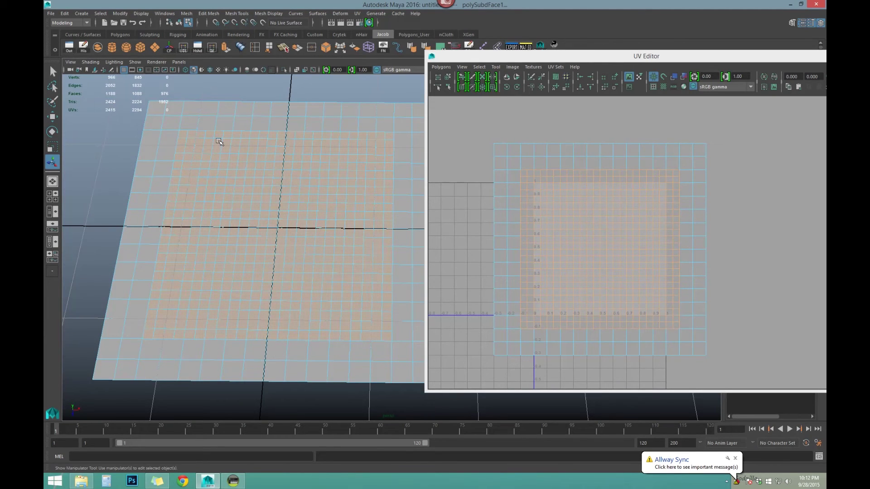
{"action": "key", "text": "shift+period"}
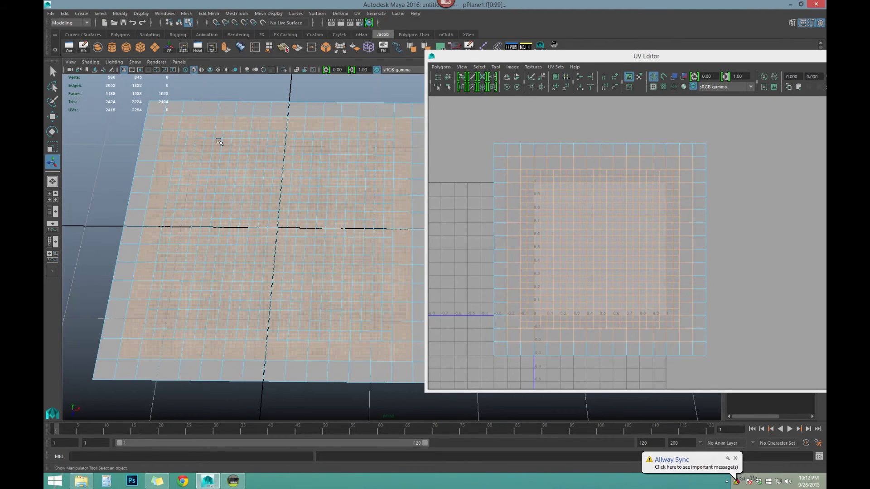
{"action": "left_click", "coordinate": [208, 13]}
{"action": "left_click", "coordinate": [220, 35]}
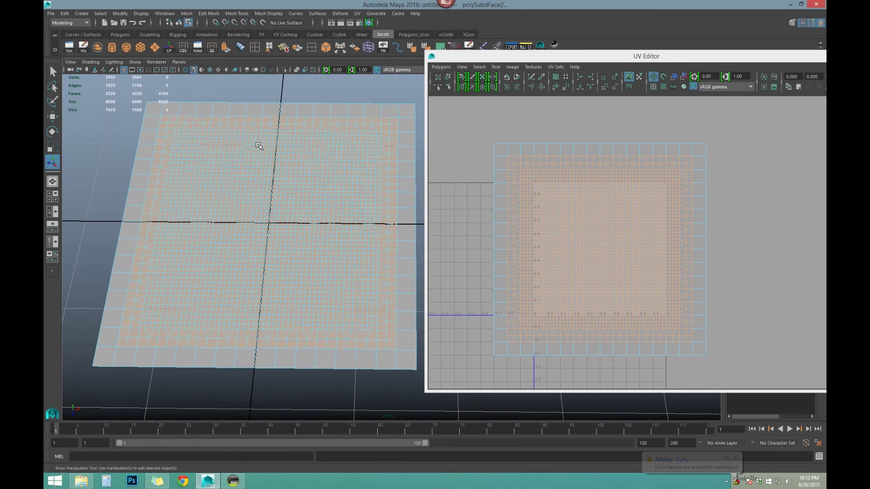
Grow the face selection to cover the whole plane, subdivide it again and return to object mode.
{"action": "key", "text": "shift+period"}
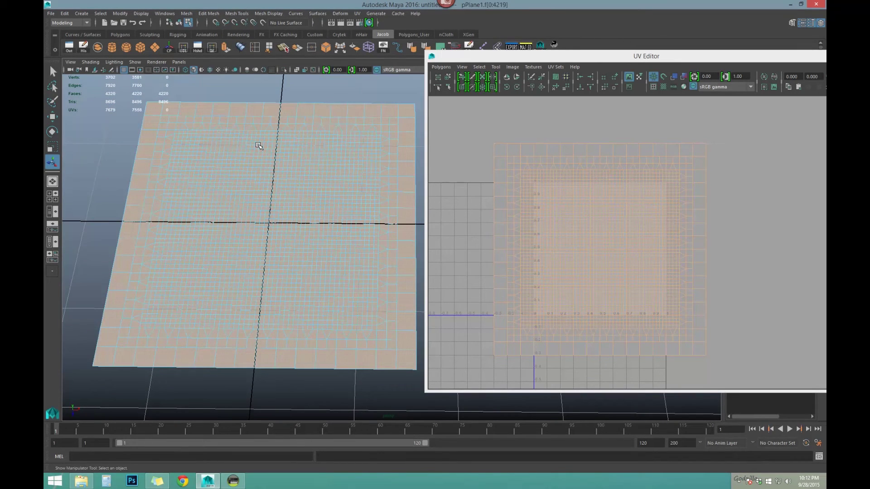
{"action": "key", "text": "g"}
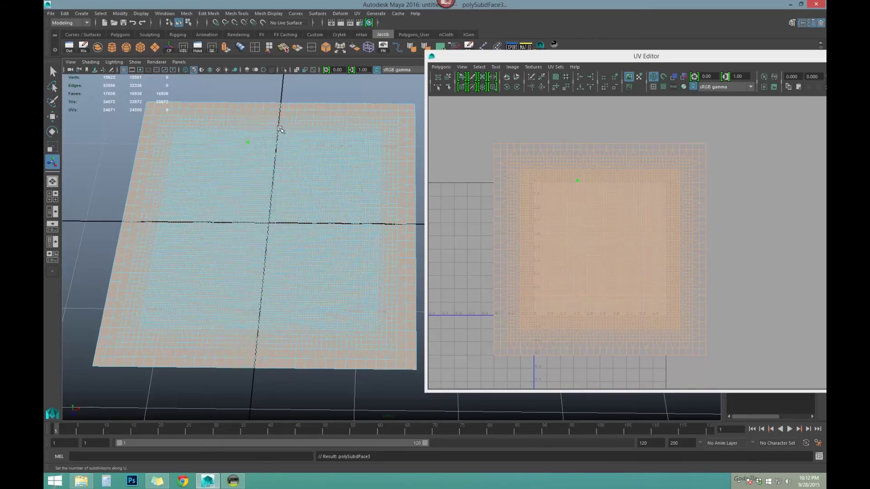
{"action": "right_click_drag", "start_coordinate": [269, 145], "coordinate": [287, 105]}
{"action": "left_click", "coordinate": [272, 94]}
Select the subdivided plane and inspect the density transition between its border and its centre.
{"action": "right_click_drag", "start_coordinate": [231, 127], "coordinate": [254, 161], "text": "alt"}
{"action": "left_click", "coordinate": [178, 162]}
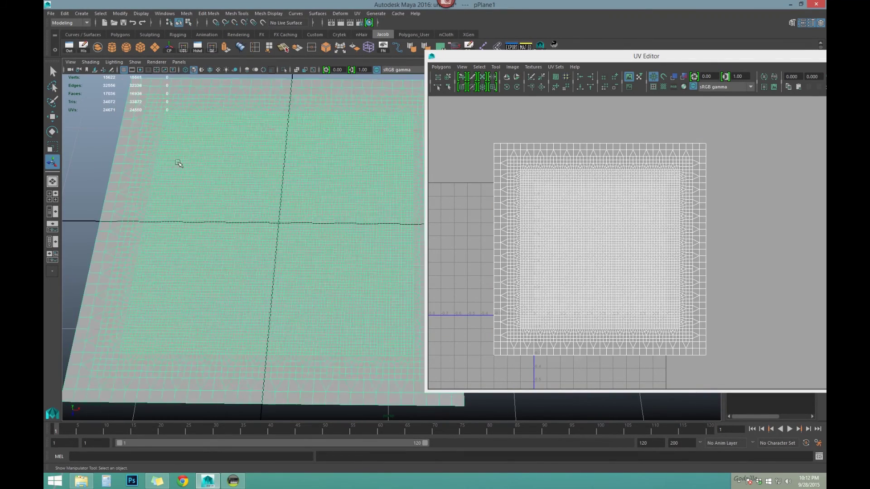
{"action": "scroll", "coordinate": [179, 164], "scroll_direction": "up", "scroll_amount": 5}
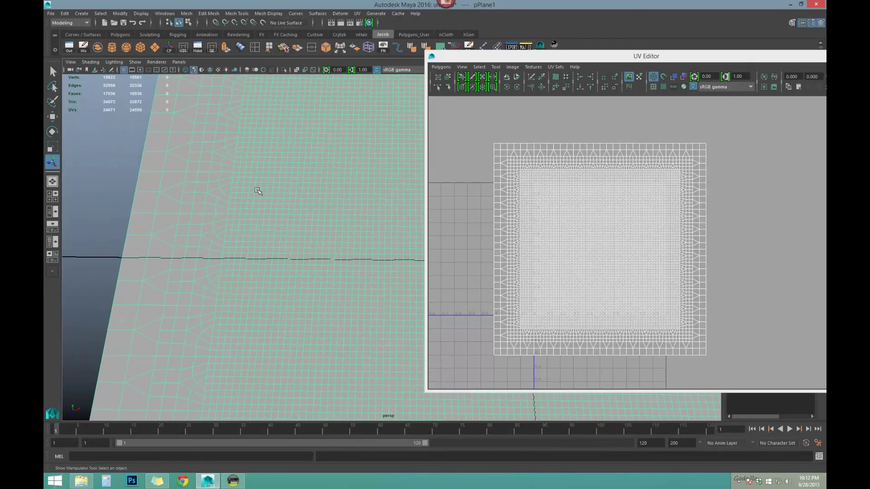
{"action": "right_click_drag", "start_coordinate": [348, 242], "coordinate": [212, 208], "text": "alt"}
{"action": "middle_click_drag", "start_coordinate": [336, 213], "coordinate": [295, 190], "text": "alt"}
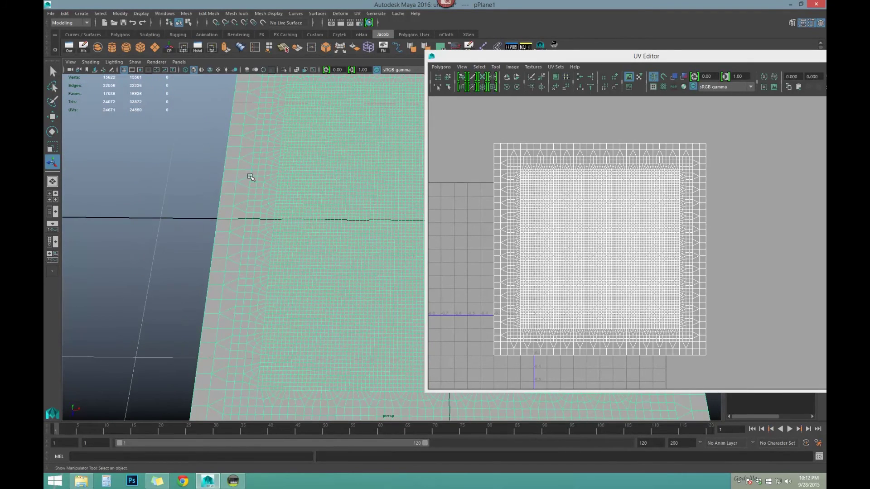
{"action": "mouse_move", "coordinate": [288, 188]}
{"action": "left_mouse_down", "text": "alt"}
{"action": "mouse_move", "coordinate": [194, 195]}
{"action": "mouse_move", "coordinate": [179, 215]}
{"action": "mouse_move", "coordinate": [245, 190]}
{"action": "mouse_move", "coordinate": [226, 237]}
{"action": "mouse_move", "coordinate": [299, 199]}
{"action": "left_mouse_up", "text": "alt"}
{"action": "scroll", "coordinate": [265, 225], "scroll_direction": "down", "scroll_amount": 1}
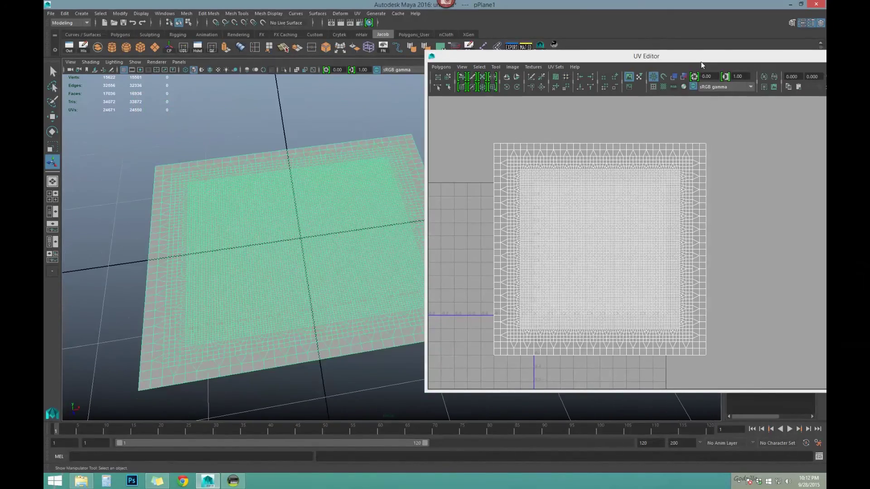
Close the UV Editor and select the smaller low-resolution plane beneath the subdivided one.
{"action": "left_click_drag", "start_coordinate": [701, 61], "coordinate": [503, 67]}
{"action": "left_click", "coordinate": [658, 61]}
{"action": "left_click_drag", "start_coordinate": [341, 181], "coordinate": [495, 186], "text": "alt"}
{"action": "left_click", "coordinate": [572, 173]}
{"action": "scroll", "coordinate": [433, 217], "scroll_direction": "up", "scroll_amount": 2}
{"action": "left_click_drag", "start_coordinate": [433, 218], "coordinate": [380, 233], "text": "alt"}
{"action": "left_click", "coordinate": [414, 209]}
{"action": "key", "text": "w"}
{"action": "left_click", "coordinate": [591, 199]}
{"action": "left_click", "coordinate": [379, 233]}
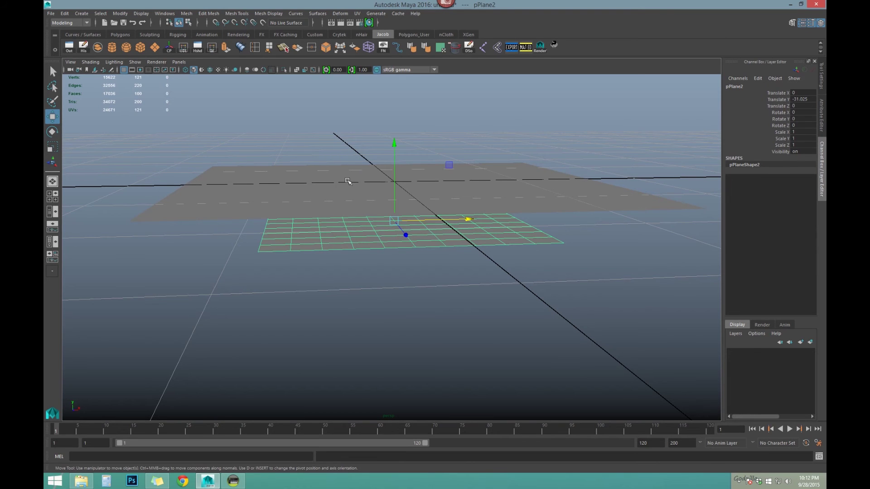
{"action": "left_click_drag", "start_coordinate": [344, 207], "coordinate": [323, 201], "text": "alt"}
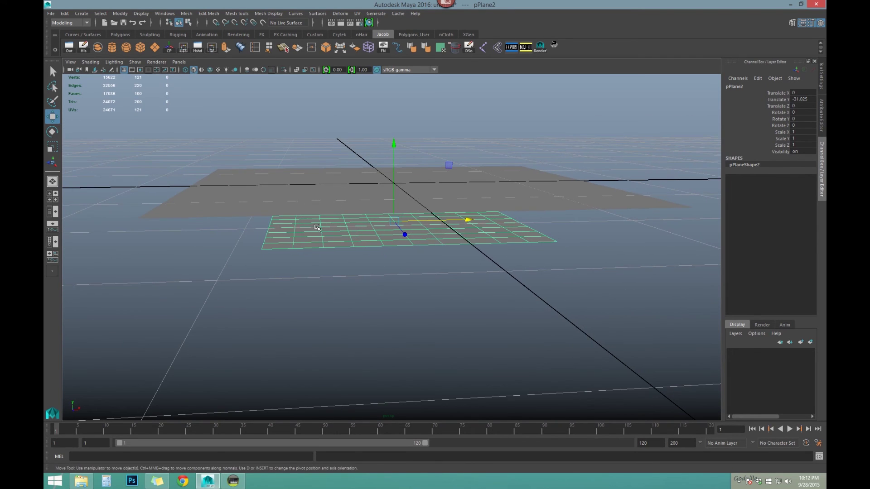
Set the Export Selection options to the OBJexport file type with Materials off and start the export.
{"action": "left_click", "coordinate": [51, 14]}
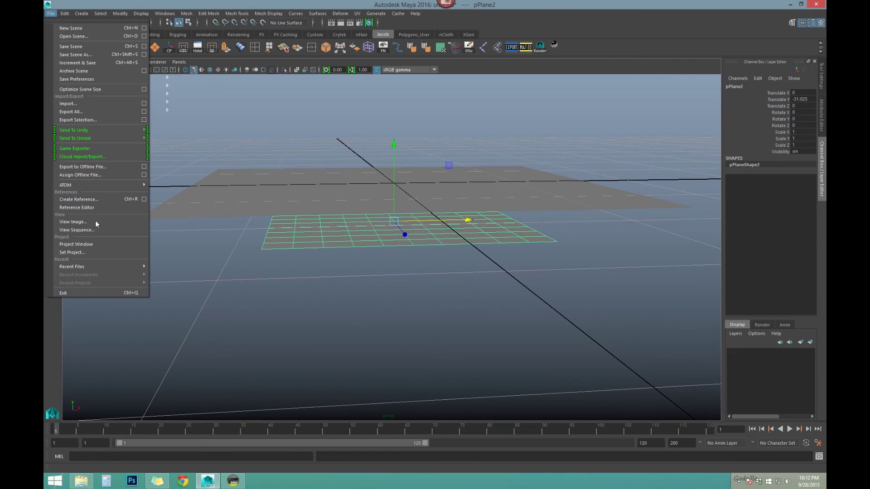
{"action": "left_click", "coordinate": [145, 120]}
{"action": "left_click", "coordinate": [565, 142]}
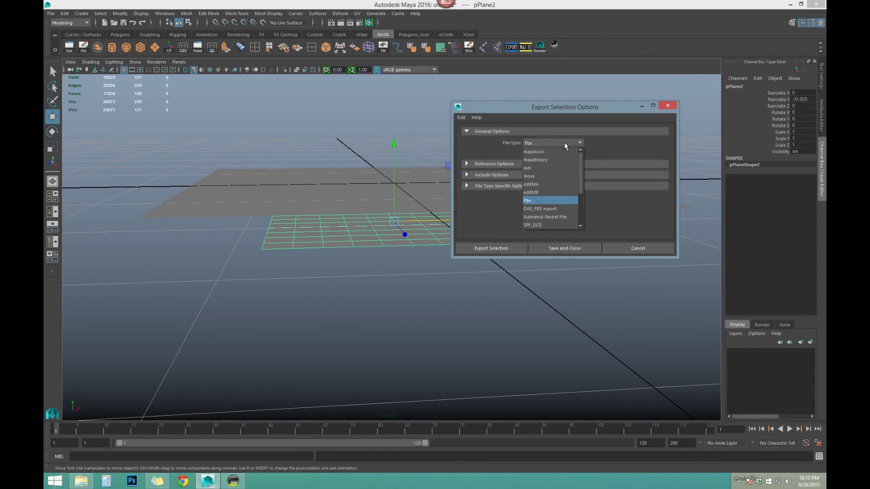
{"action": "scroll", "coordinate": [582, 171], "scroll_direction": "down", "scroll_amount": 3}
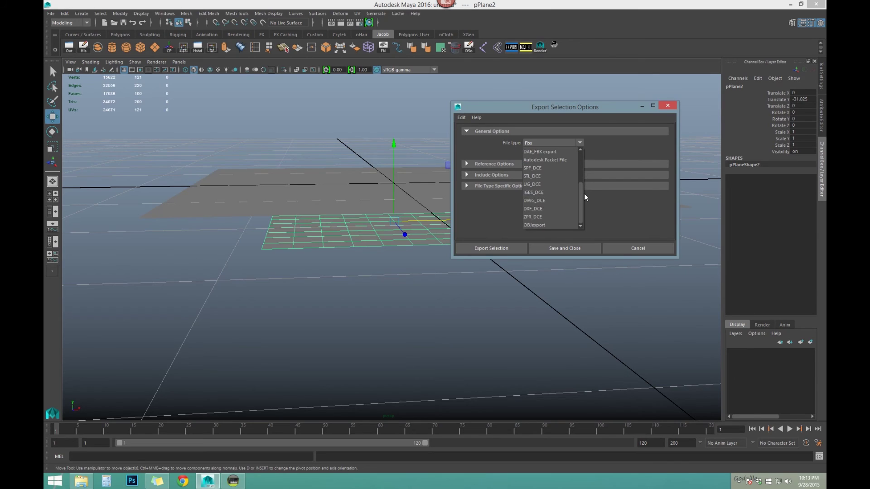
{"action": "left_click", "coordinate": [541, 225]}
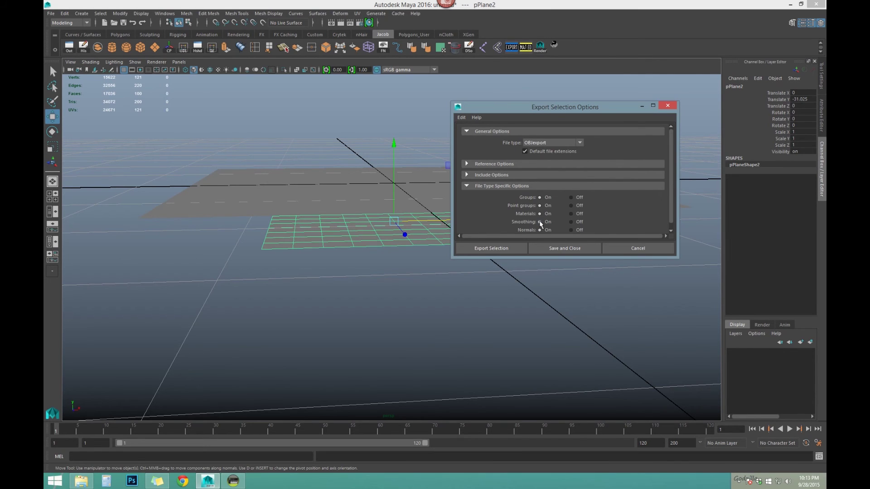
{"action": "left_click_drag", "start_coordinate": [670, 169], "coordinate": [671, 184]}
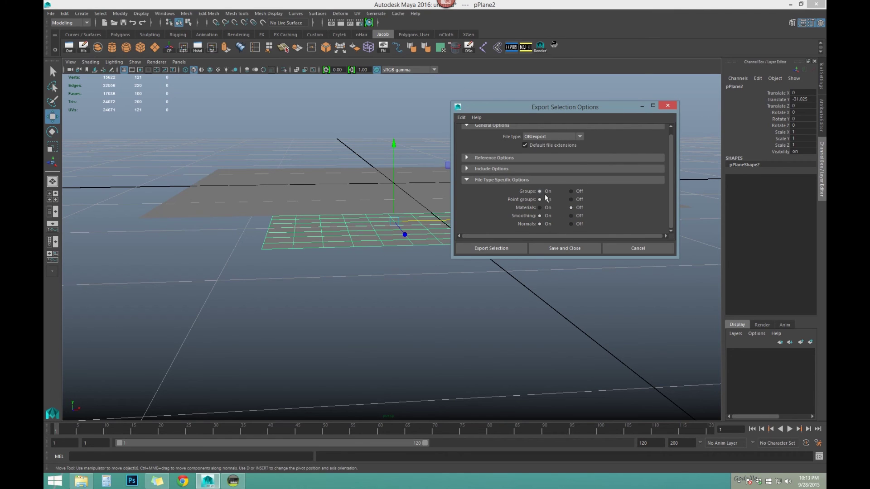
{"action": "left_click", "coordinate": [485, 252]}
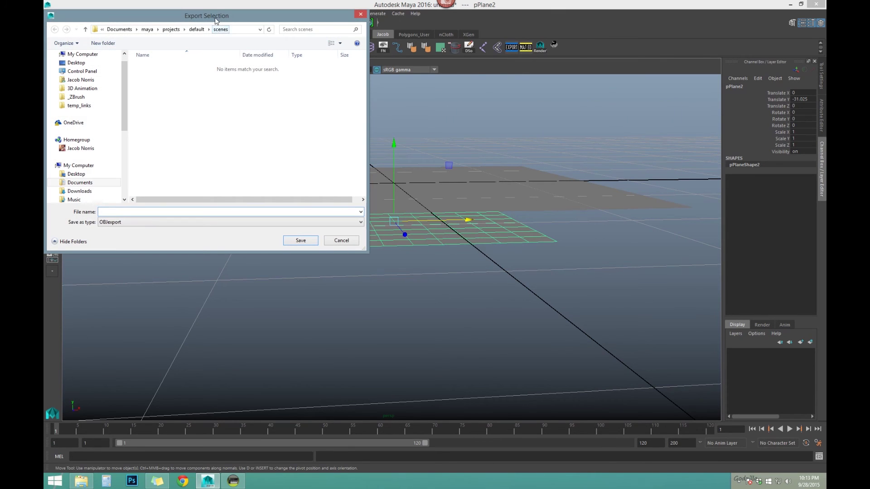
Create a folder named tiling_texture_plane on the Desktop for the exported files.
{"action": "left_click_drag", "start_coordinate": [216, 20], "coordinate": [328, 54]}
{"action": "left_click", "coordinate": [189, 97]}
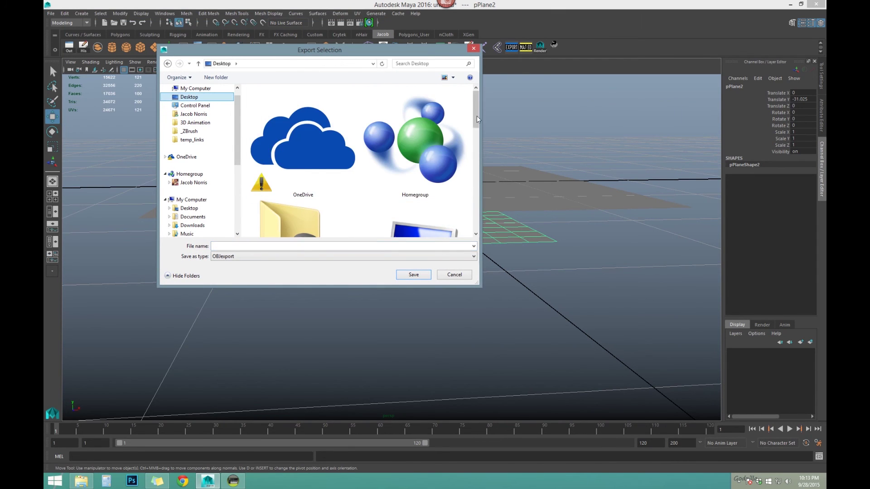
{"action": "left_click_drag", "start_coordinate": [477, 112], "coordinate": [481, 215]}
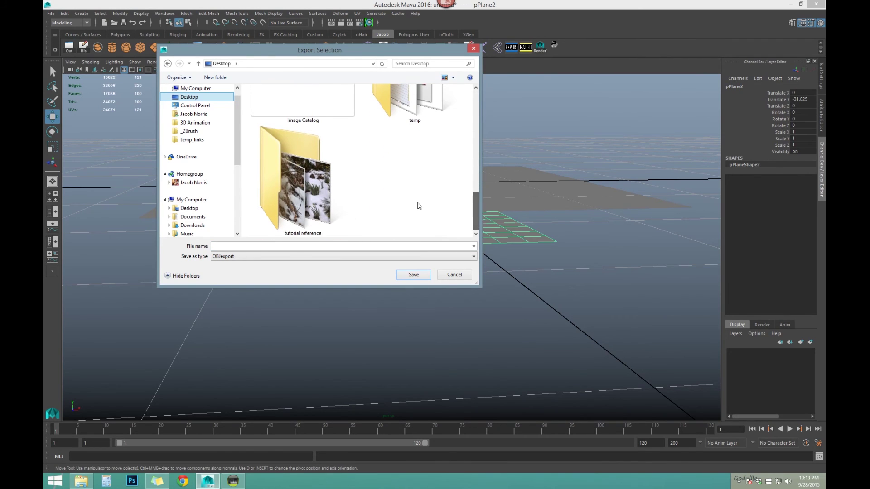
{"action": "right_click", "coordinate": [393, 189]}
{"action": "mouse_move", "coordinate": [358, 261]}
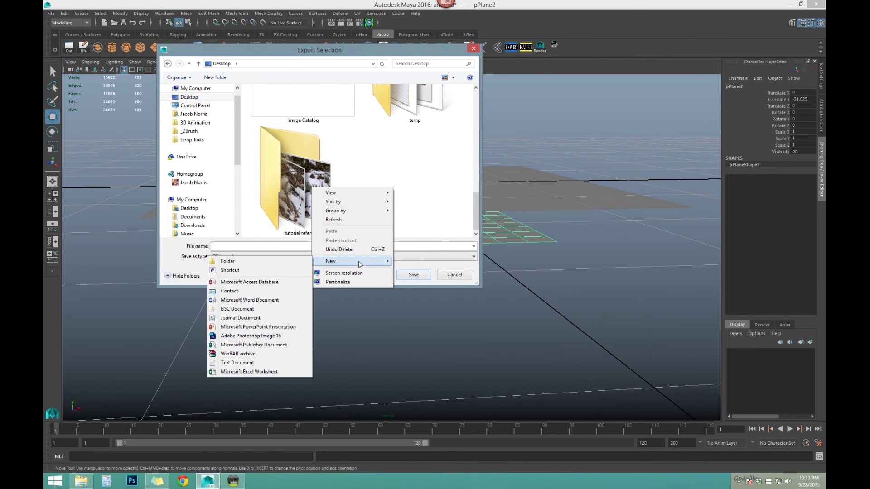
{"action": "left_click", "coordinate": [268, 261]}
{"action": "type", "text": "tiling"}
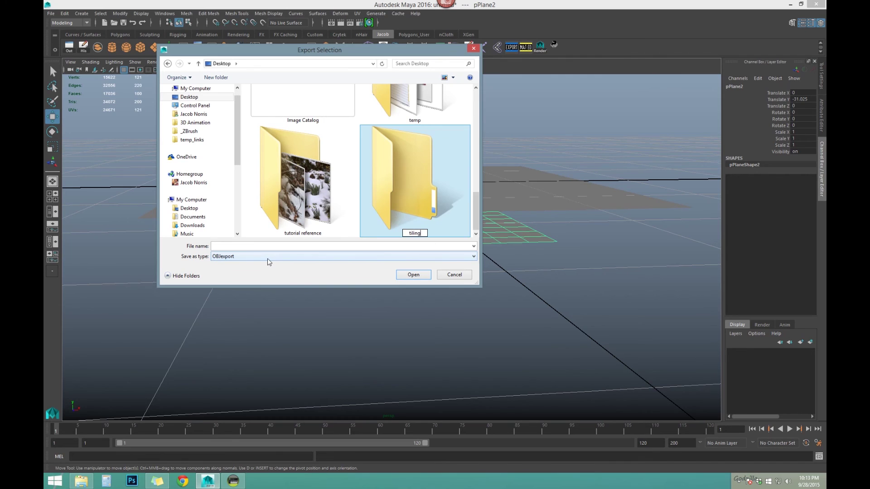
{"action": "type", "text": "_texture_plan"}
{"action": "type", "text": "e"}
{"action": "key", "text": "Return"}
Export the small plane as bake_plane_tiling_texture into the tiling_texture_plane folder.
{"action": "left_click", "coordinate": [274, 246]}
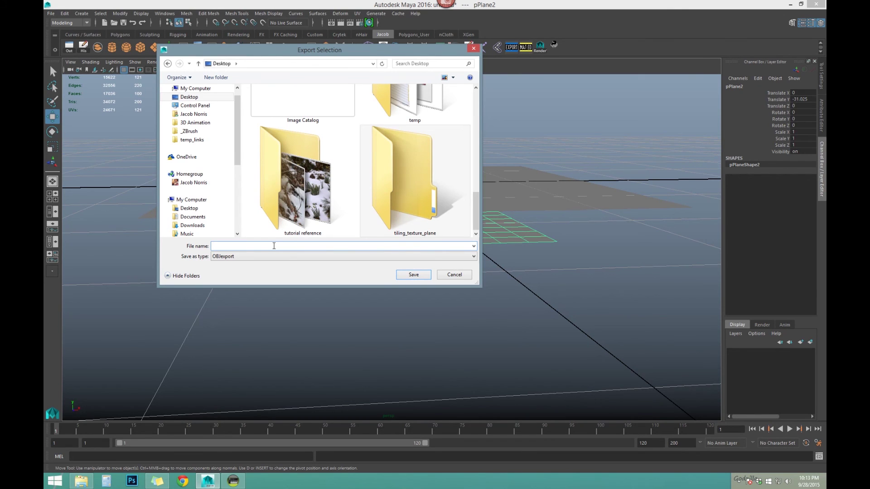
{"action": "left_click_drag", "start_coordinate": [249, 51], "coordinate": [251, 81]}
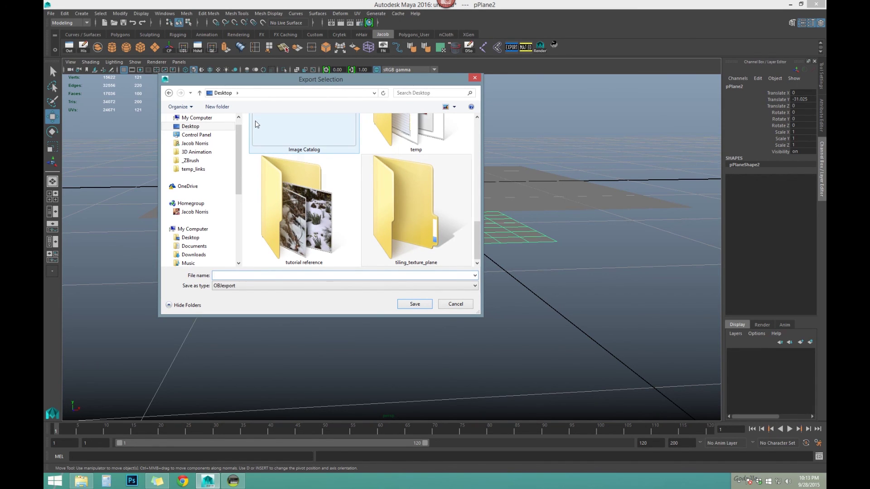
{"action": "type", "text": "b"}
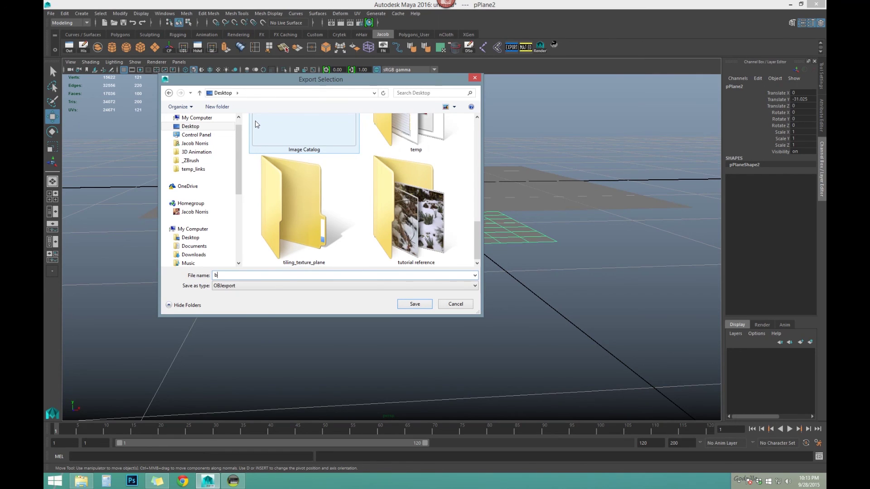
{"action": "type", "text": "ake_plane_tiling_texture"}
{"action": "left_click", "coordinate": [320, 211]}
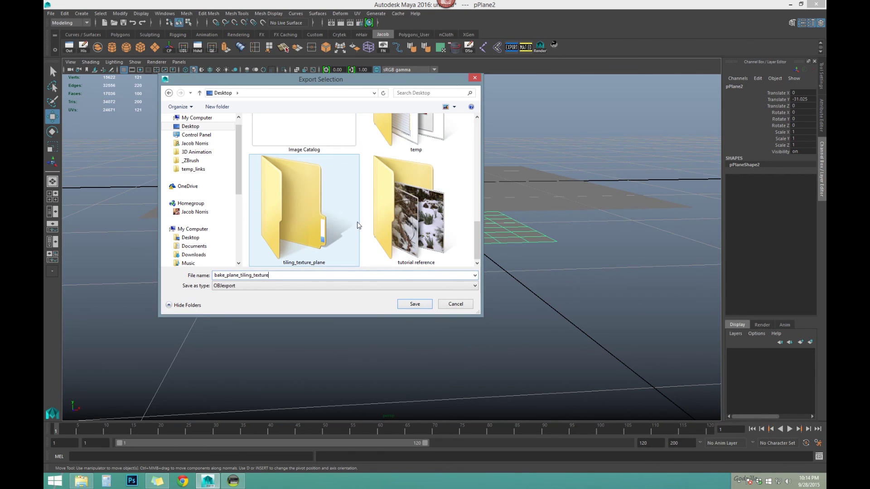
{"action": "double_click", "coordinate": [320, 211]}
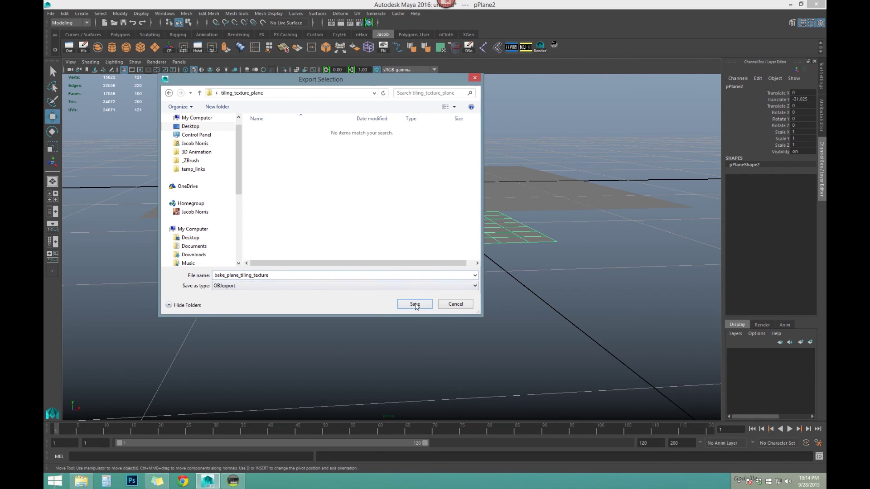
{"action": "key", "text": "Tab"}
{"action": "left_click", "coordinate": [414, 304]}
Select the large subdivided plane and export it as sculpting_plane_tiling_texture in the tiling_texture_plane folder.
{"action": "left_click_drag", "start_coordinate": [408, 292], "coordinate": [453, 239], "text": "alt"}
{"action": "left_click", "coordinate": [349, 192]}
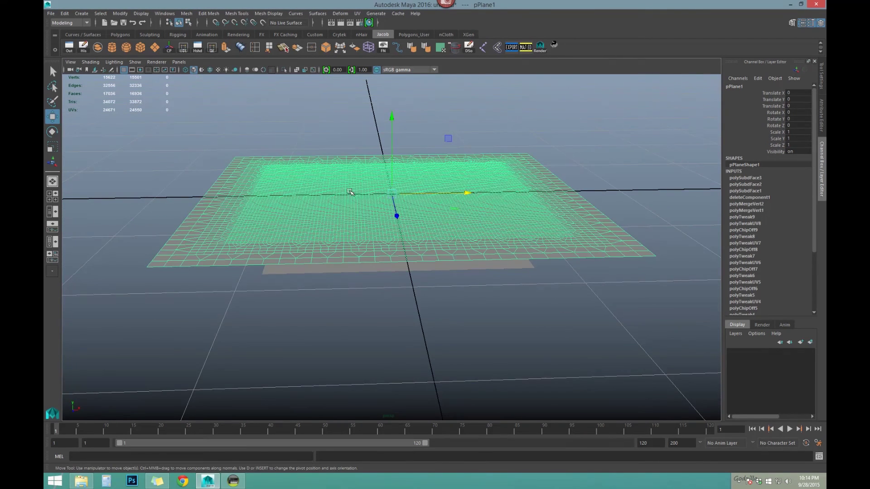
{"action": "left_click_drag", "start_coordinate": [350, 192], "coordinate": [334, 215], "text": "alt"}
{"action": "scroll", "coordinate": [401, 198], "scroll_direction": "down", "scroll_amount": 1}
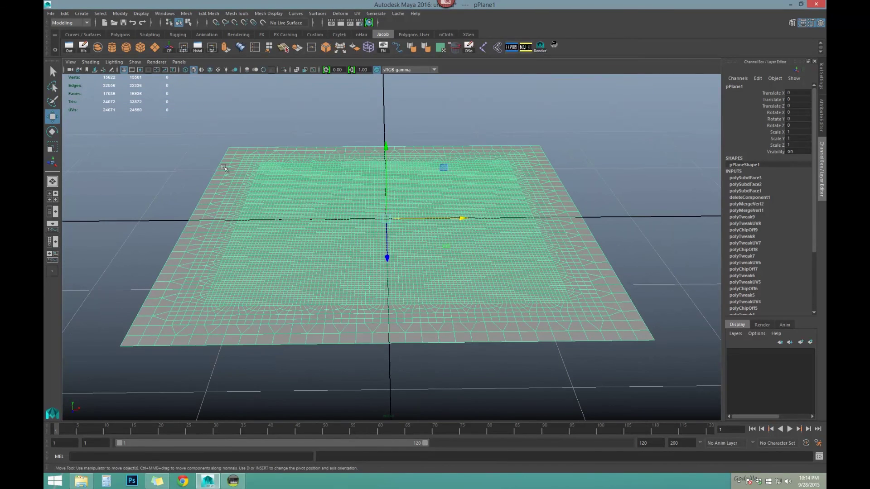
{"action": "left_click", "coordinate": [50, 14]}
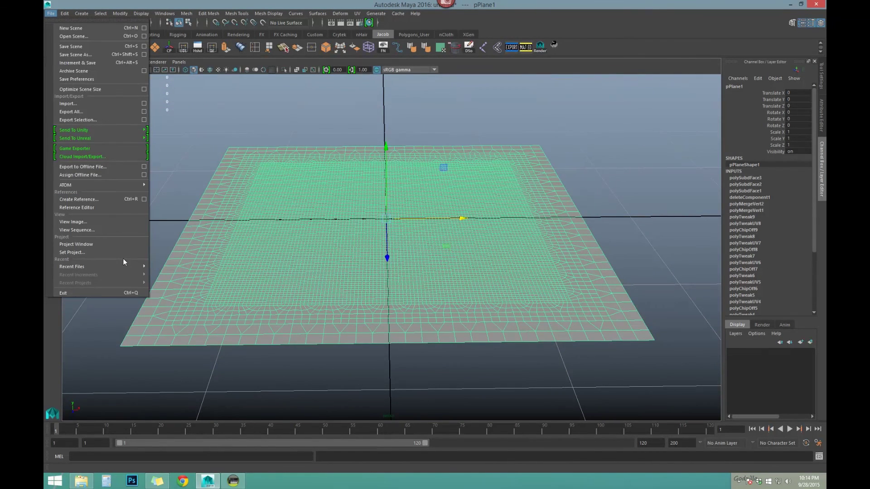
{"action": "left_click", "coordinate": [106, 120]}
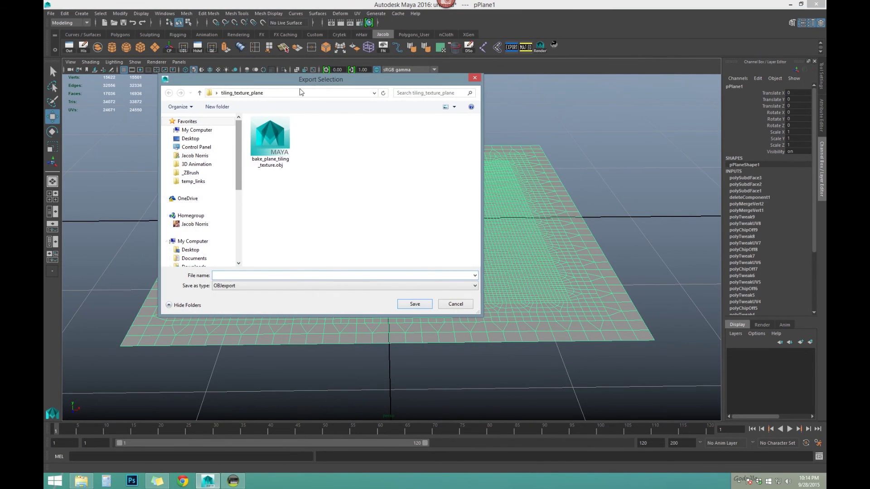
{"action": "left_click_drag", "start_coordinate": [295, 82], "coordinate": [365, 73]}
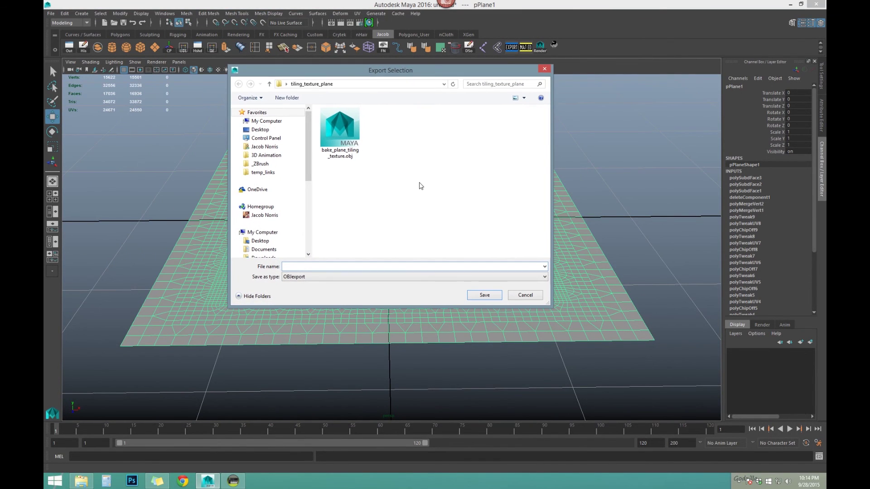
{"action": "left_click", "coordinate": [299, 268]}
{"action": "type", "text": "sculpting_plane_tiling_texture"}
{"action": "left_click", "coordinate": [475, 297]}
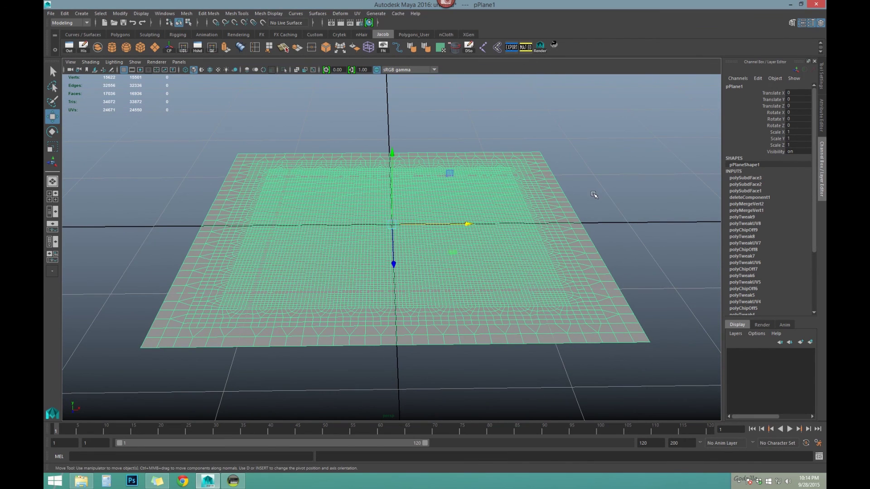
Reselect the subdivided plane and examine its UV layout in the UV Editor alongside the mesh.
{"action": "left_click", "coordinate": [597, 183]}
{"action": "scroll", "coordinate": [437, 189], "scroll_direction": "up", "scroll_amount": 1}
{"action": "left_click", "coordinate": [438, 214]}
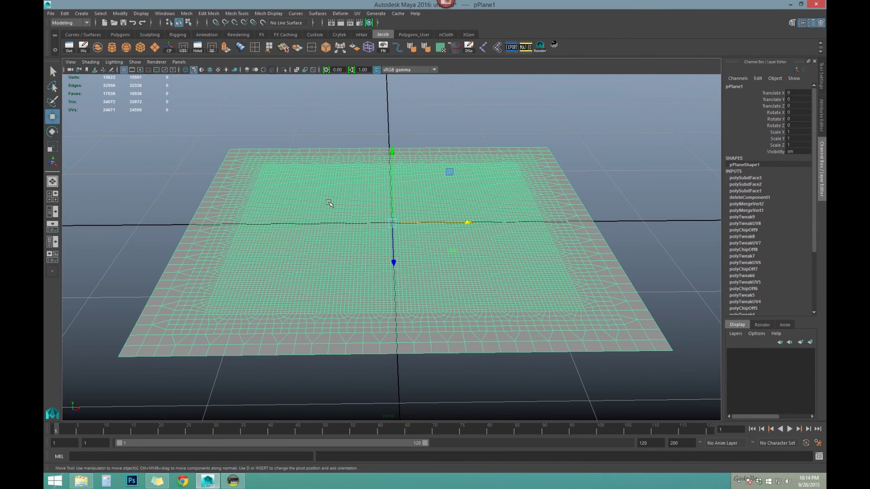
{"action": "left_click", "coordinate": [184, 47]}
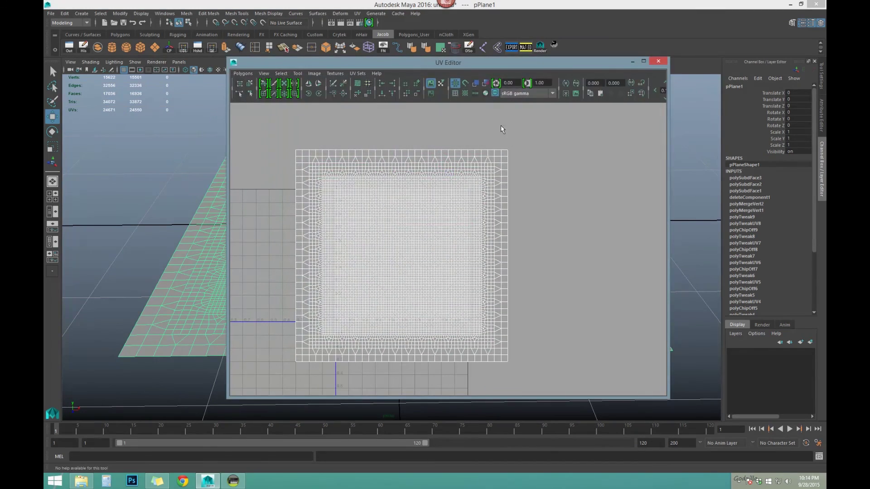
{"action": "left_click_drag", "start_coordinate": [434, 65], "coordinate": [620, 59]}
{"action": "left_click_drag", "start_coordinate": [351, 230], "coordinate": [357, 255], "text": "alt"}
{"action": "left_click", "coordinate": [358, 254]}
Close the UV Editor, clear the selection and view the finished plane from an angle.
{"action": "left_click_drag", "start_coordinate": [661, 56], "coordinate": [461, 50]}
{"action": "left_click", "coordinate": [645, 49]}
{"action": "mouse_move", "coordinate": [463, 161]}
{"action": "left_mouse_down", "text": "alt"}
{"action": "mouse_move", "coordinate": [428, 186]}
{"action": "mouse_move", "coordinate": [454, 174]}
{"action": "left_mouse_up", "text": "alt"}
{"action": "left_click", "coordinate": [466, 169]}
{"action": "right_click_drag", "start_coordinate": [455, 174], "coordinate": [444, 183], "text": "alt"}
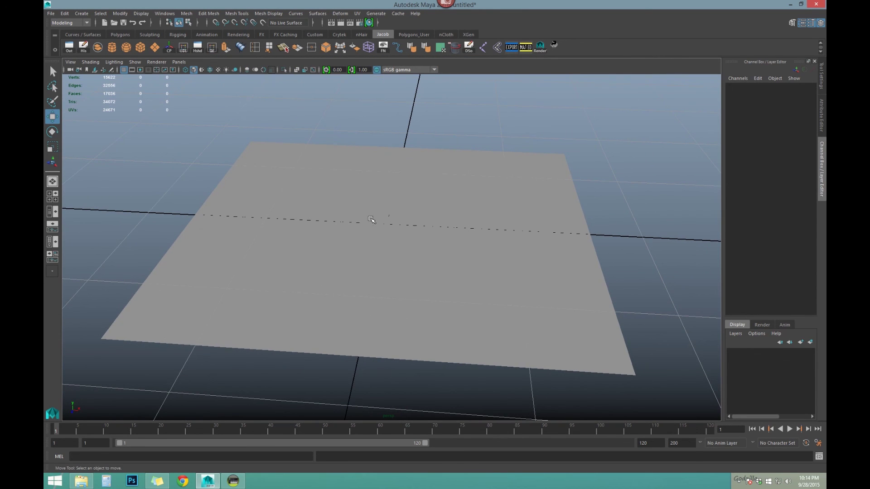